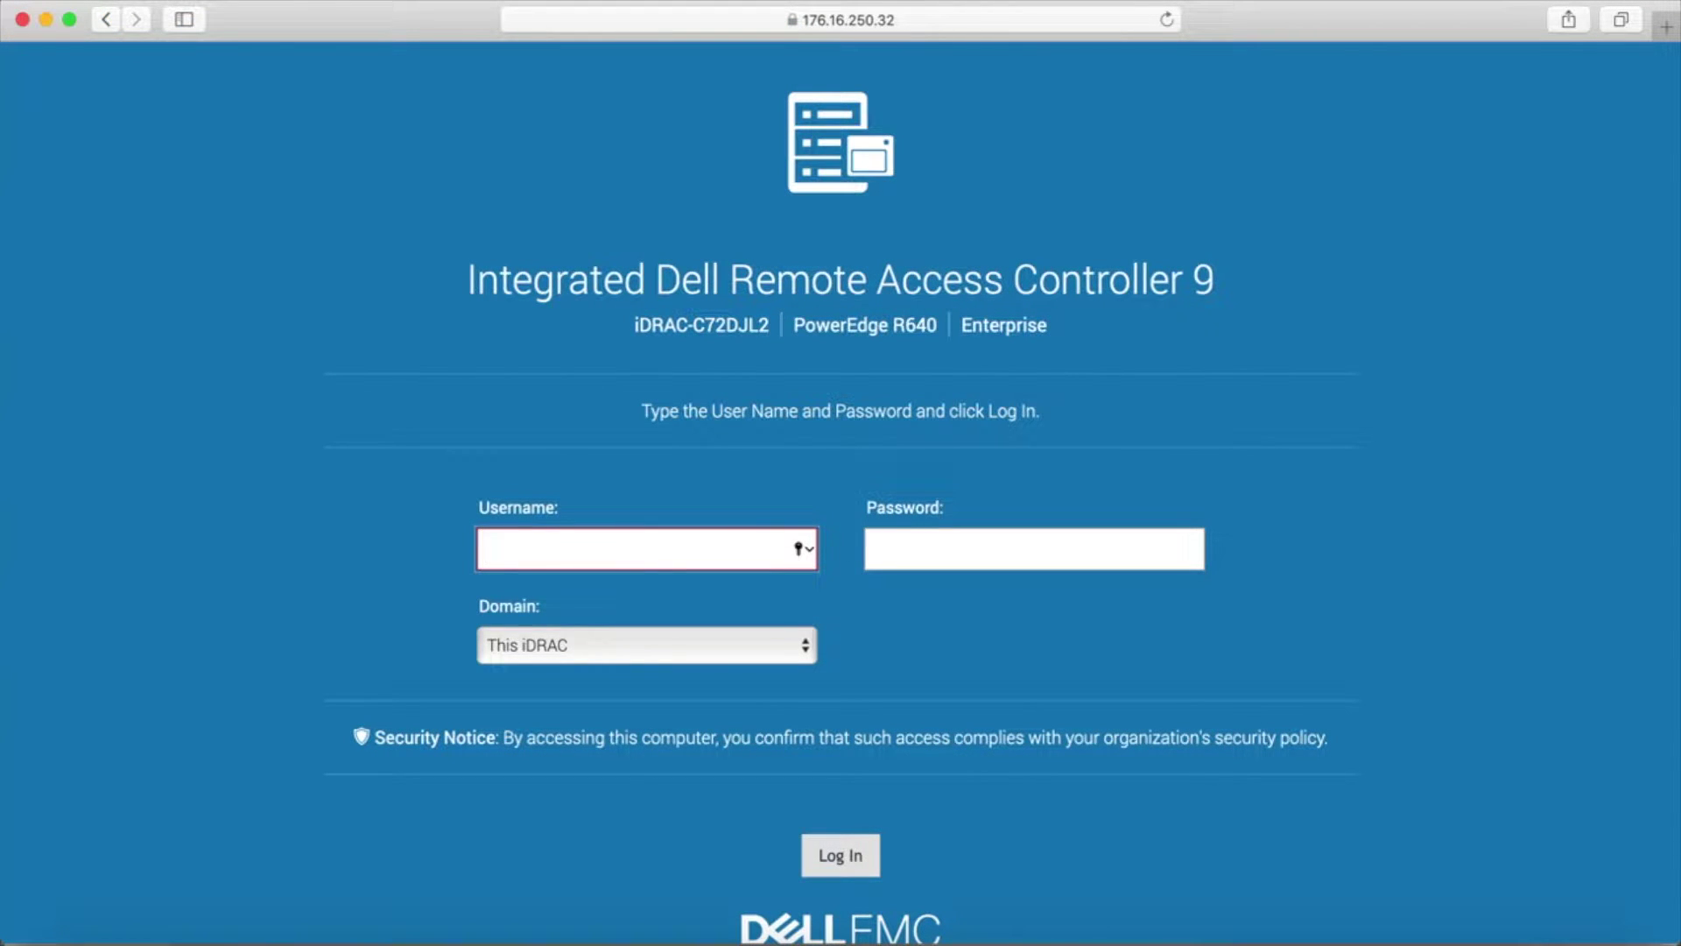
- Log in with the administrator username and password, correcting the mistyped username first
{"action": "type", "text": "root"}
{"action": "key", "text": "Tab"}
{"action": "type", "text": "calvin"}
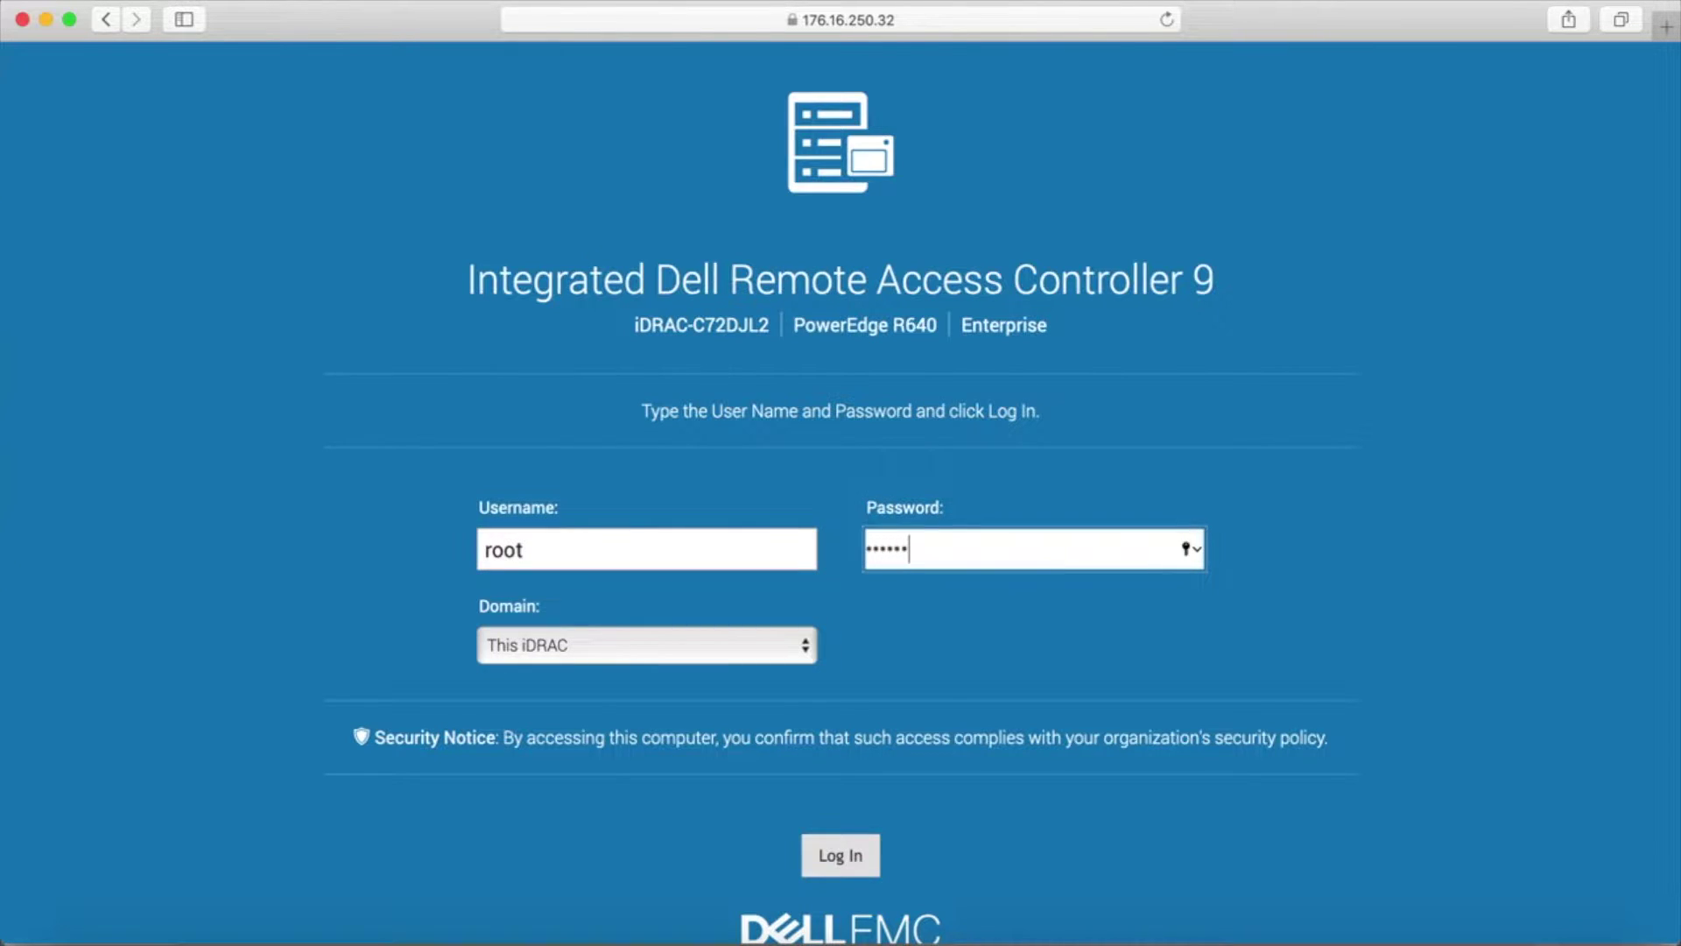
{"action": "key", "text": "Return"}
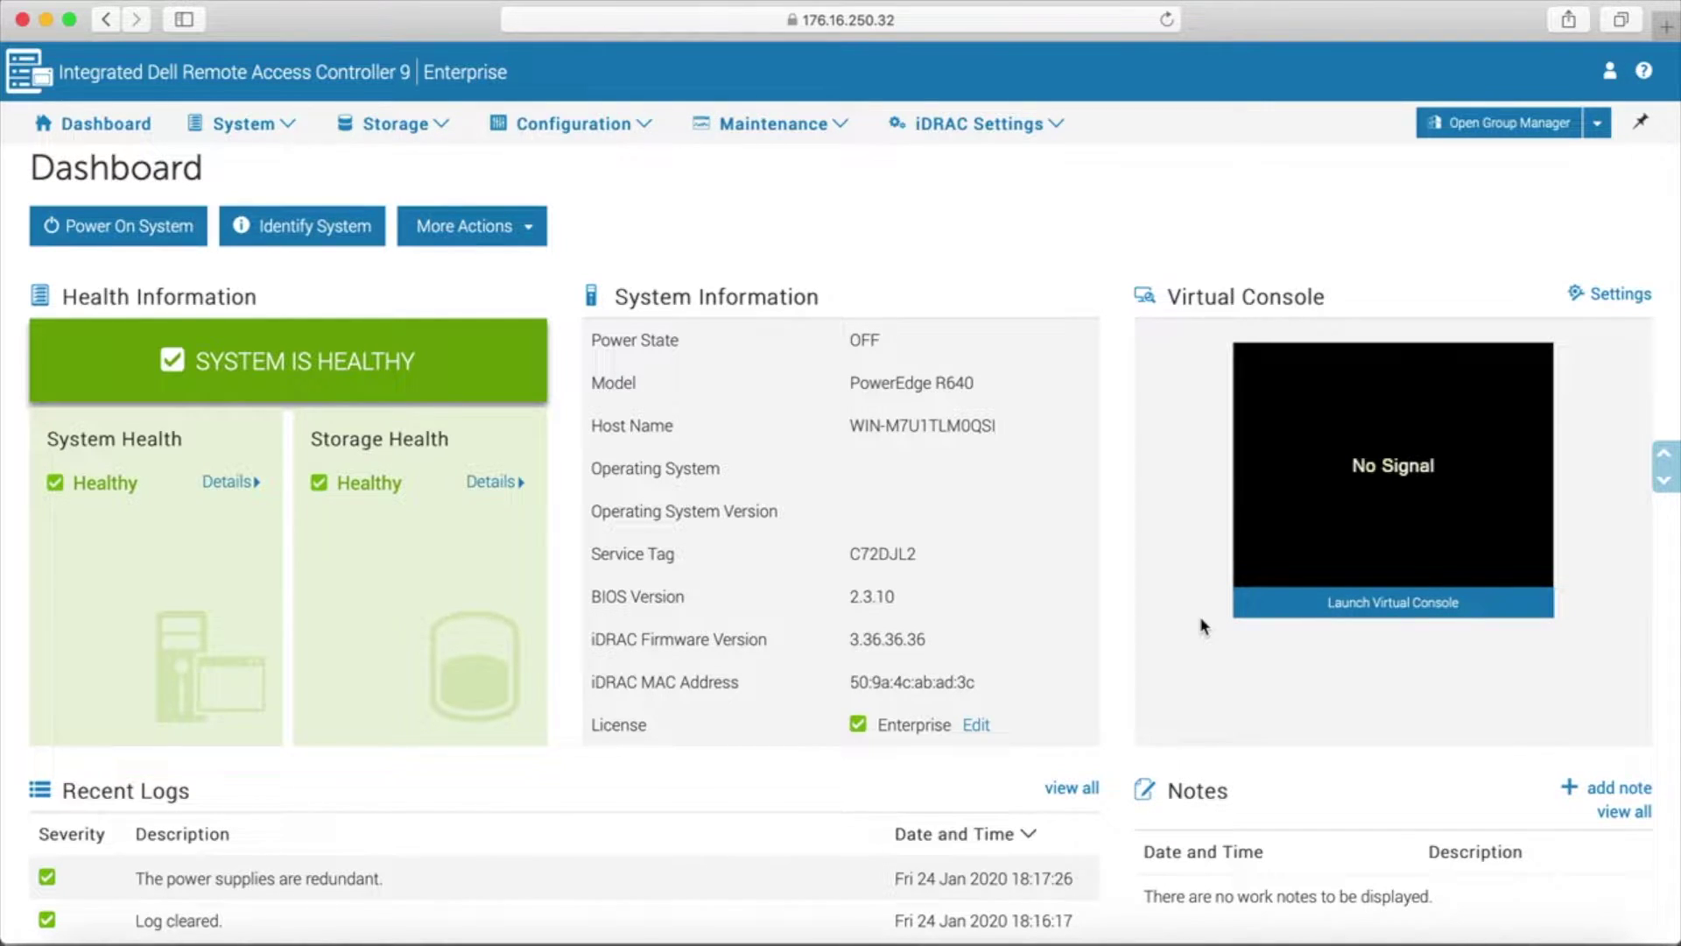
- Launch the virtual console and confirm Lifecycle Controller as the server's next boot device
{"action": "left_click", "coordinate": [1369, 611]}
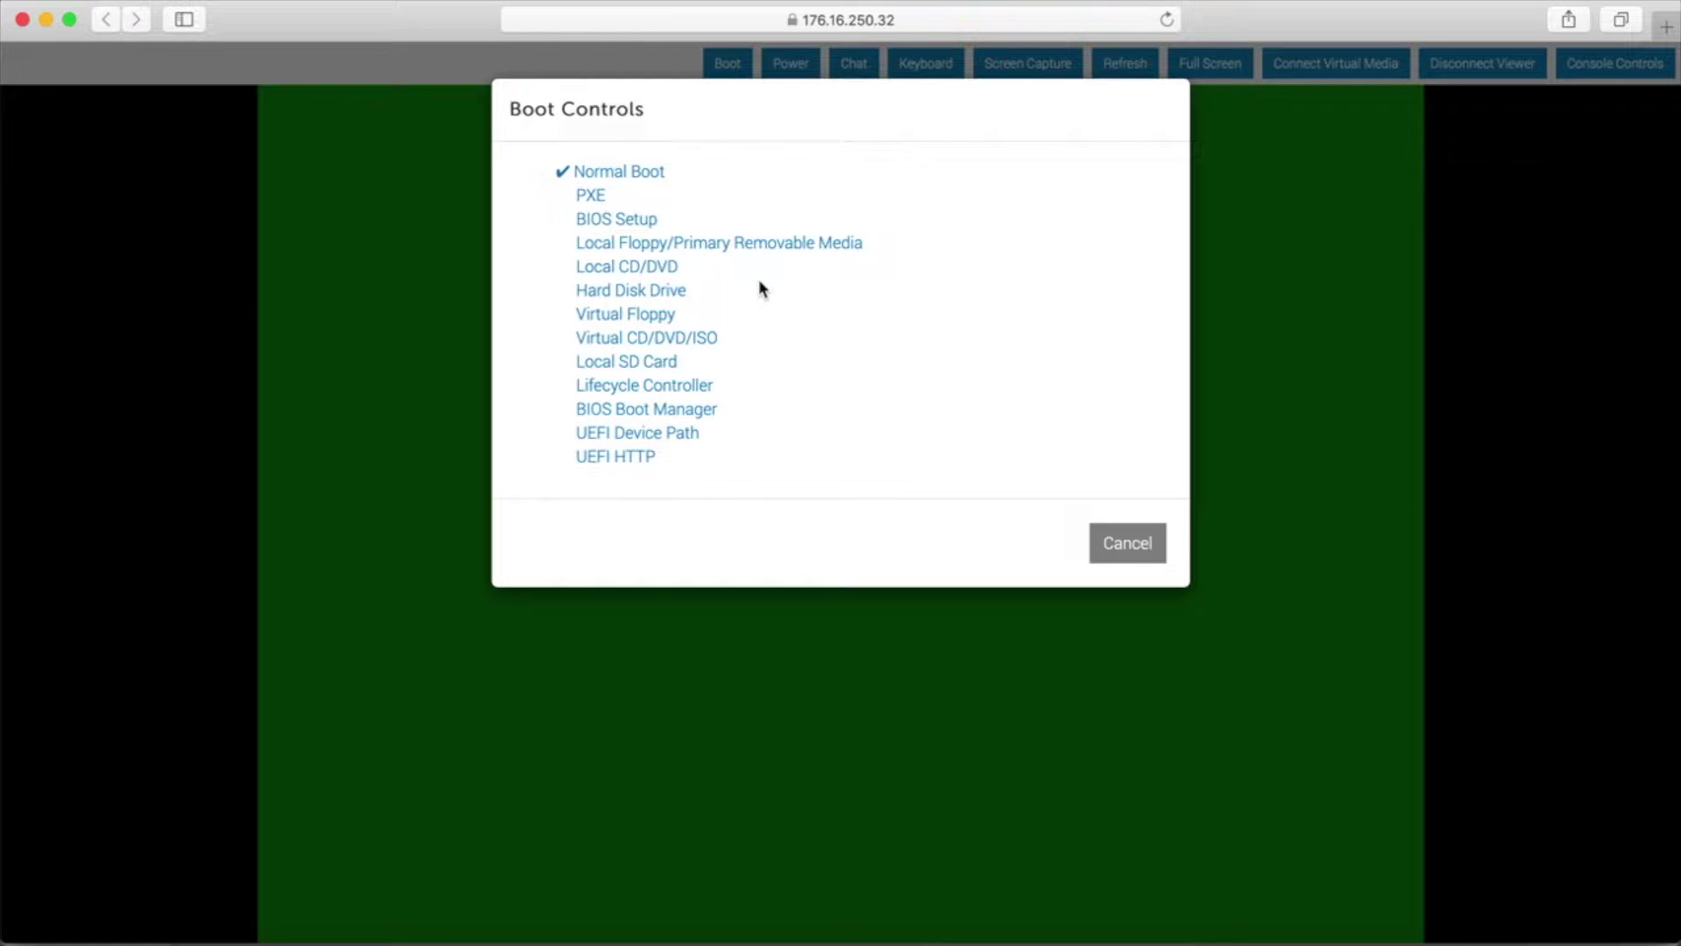
{"action": "left_click", "coordinate": [684, 387]}
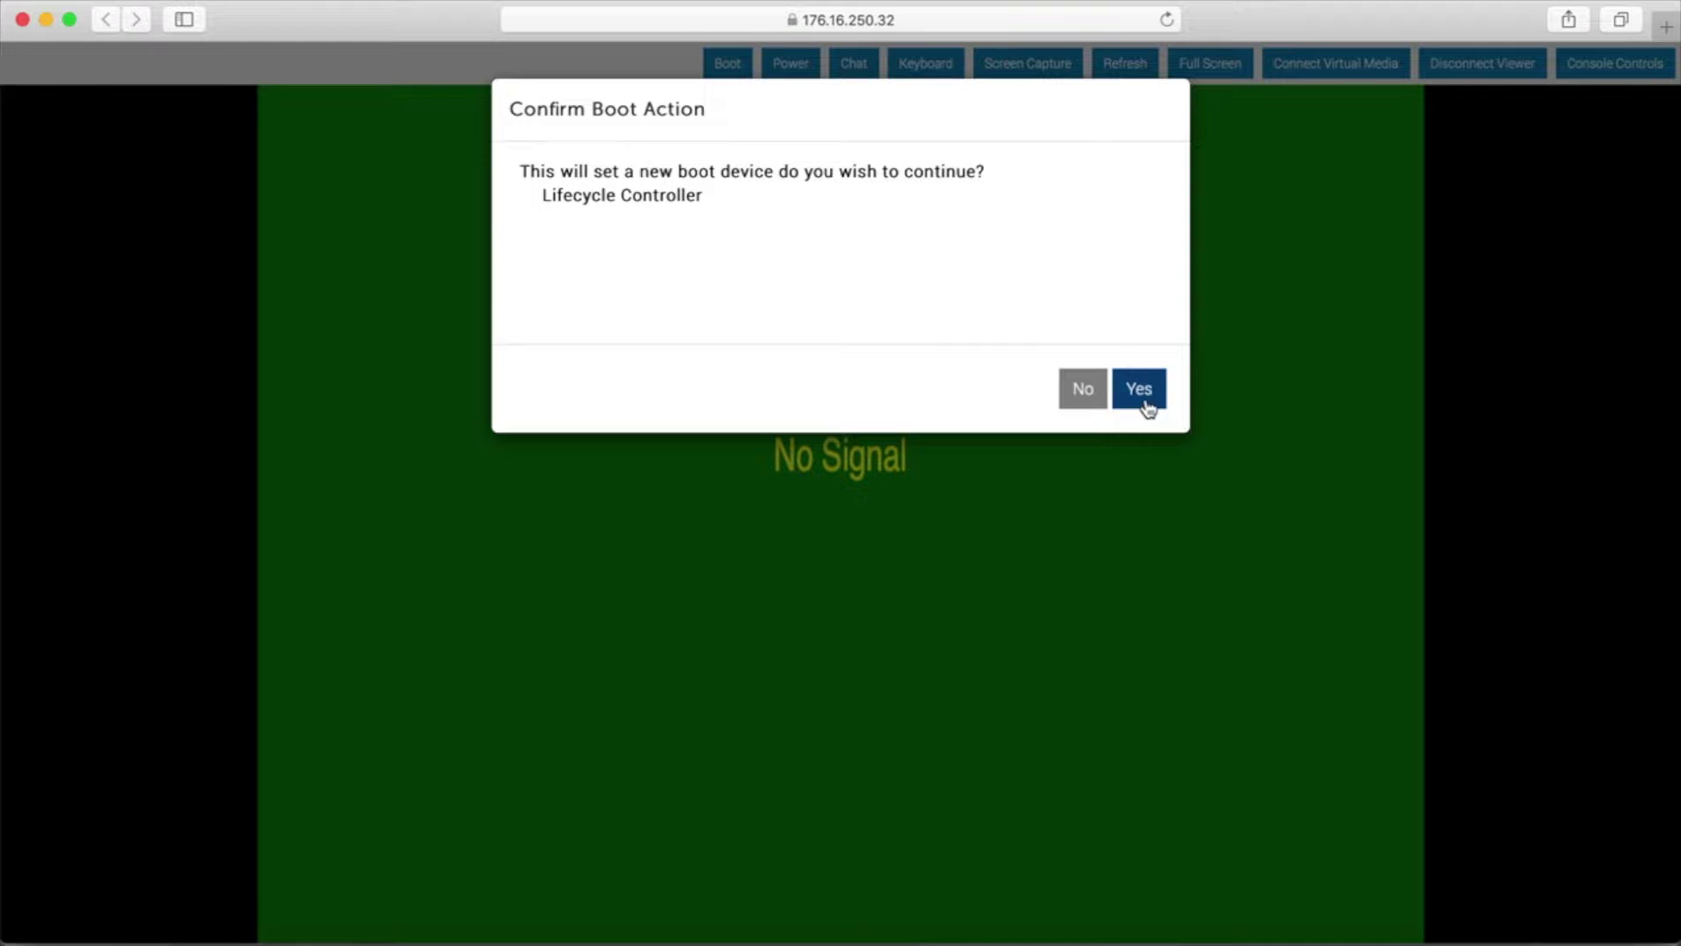
{"action": "left_click", "coordinate": [1142, 396]}
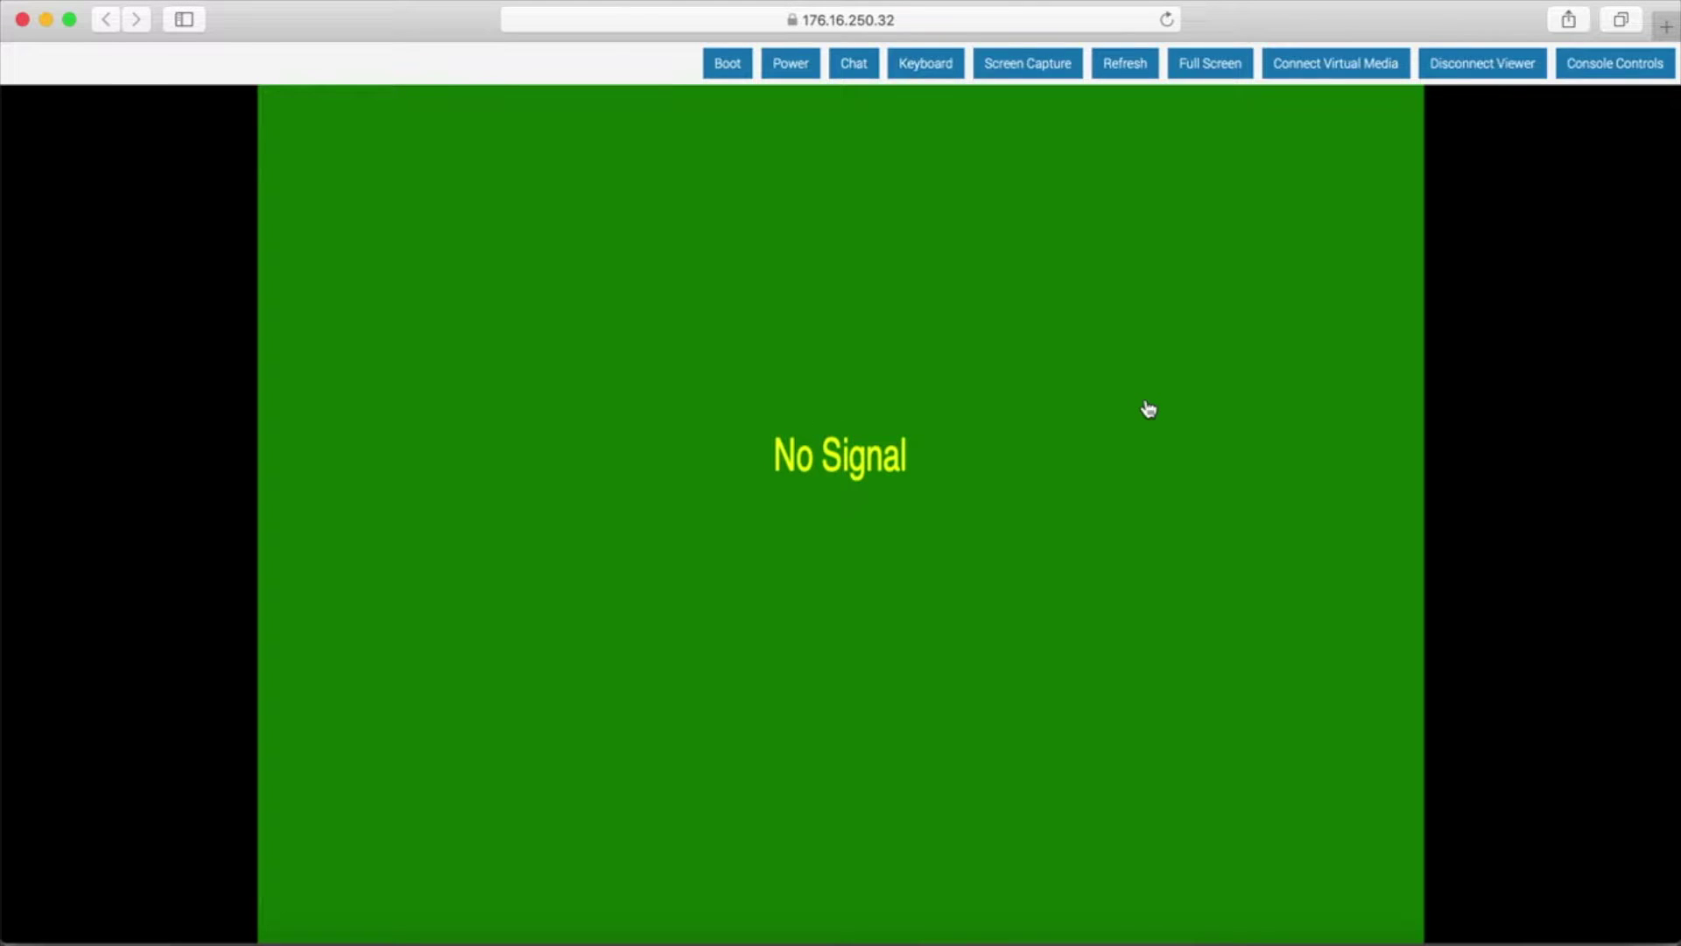
{"action": "left_click", "coordinate": [804, 68]}
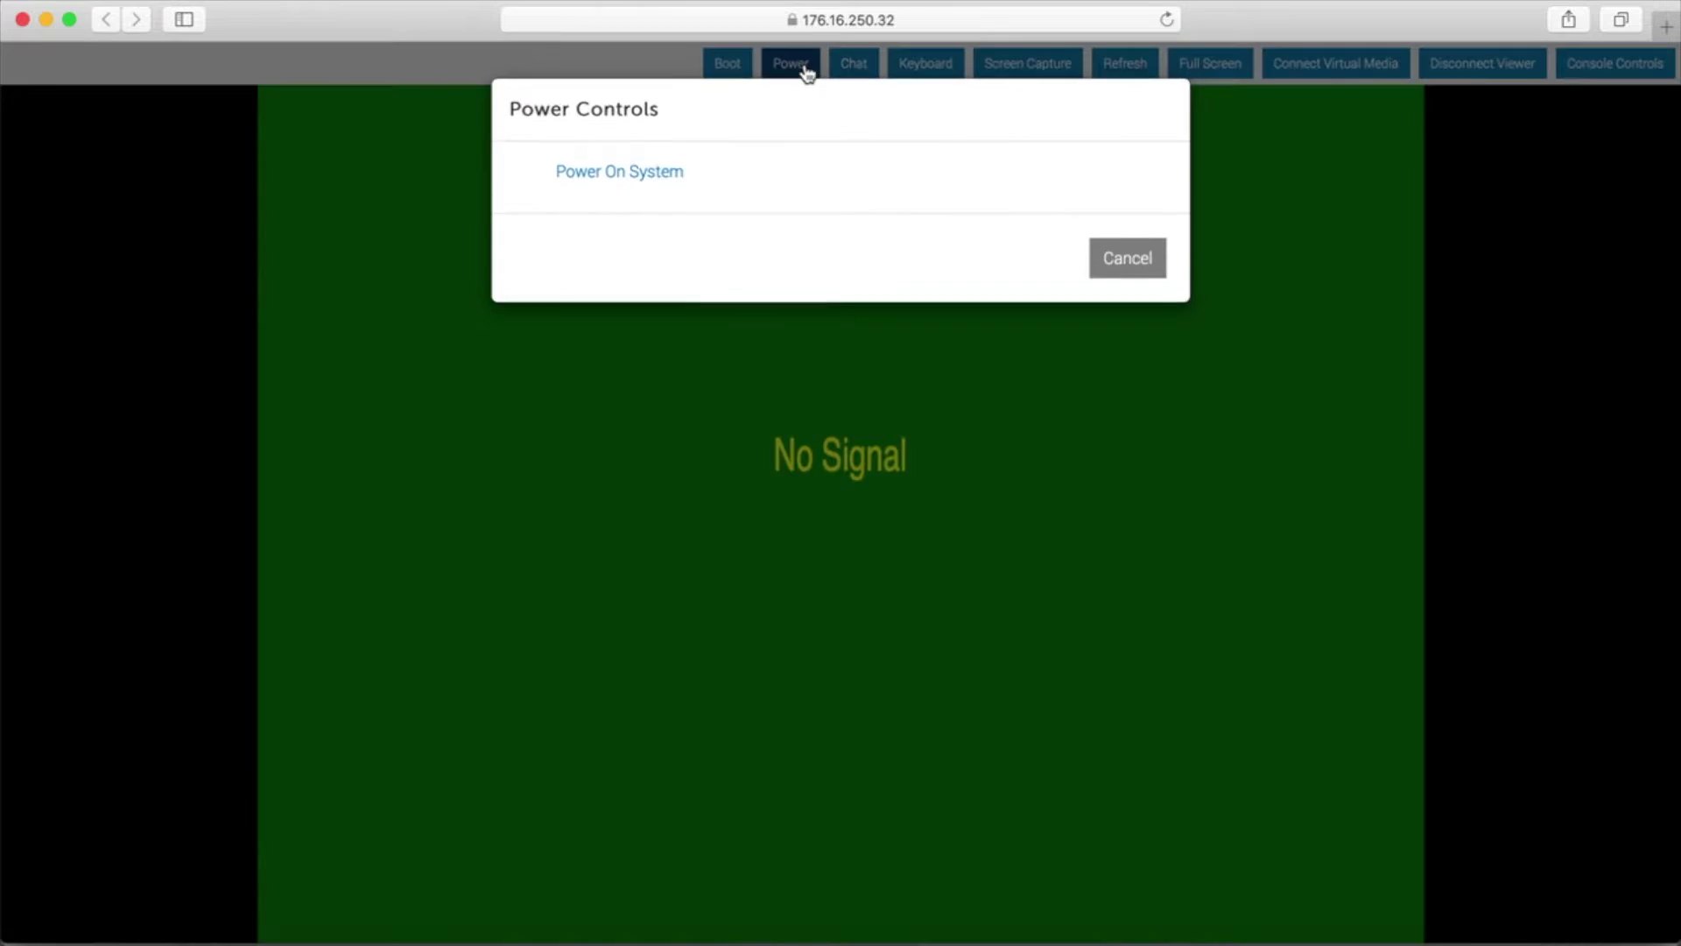
- Power on the server and press F10 during boot to enter Lifecycle Controller
{"action": "left_click", "coordinate": [659, 175]}
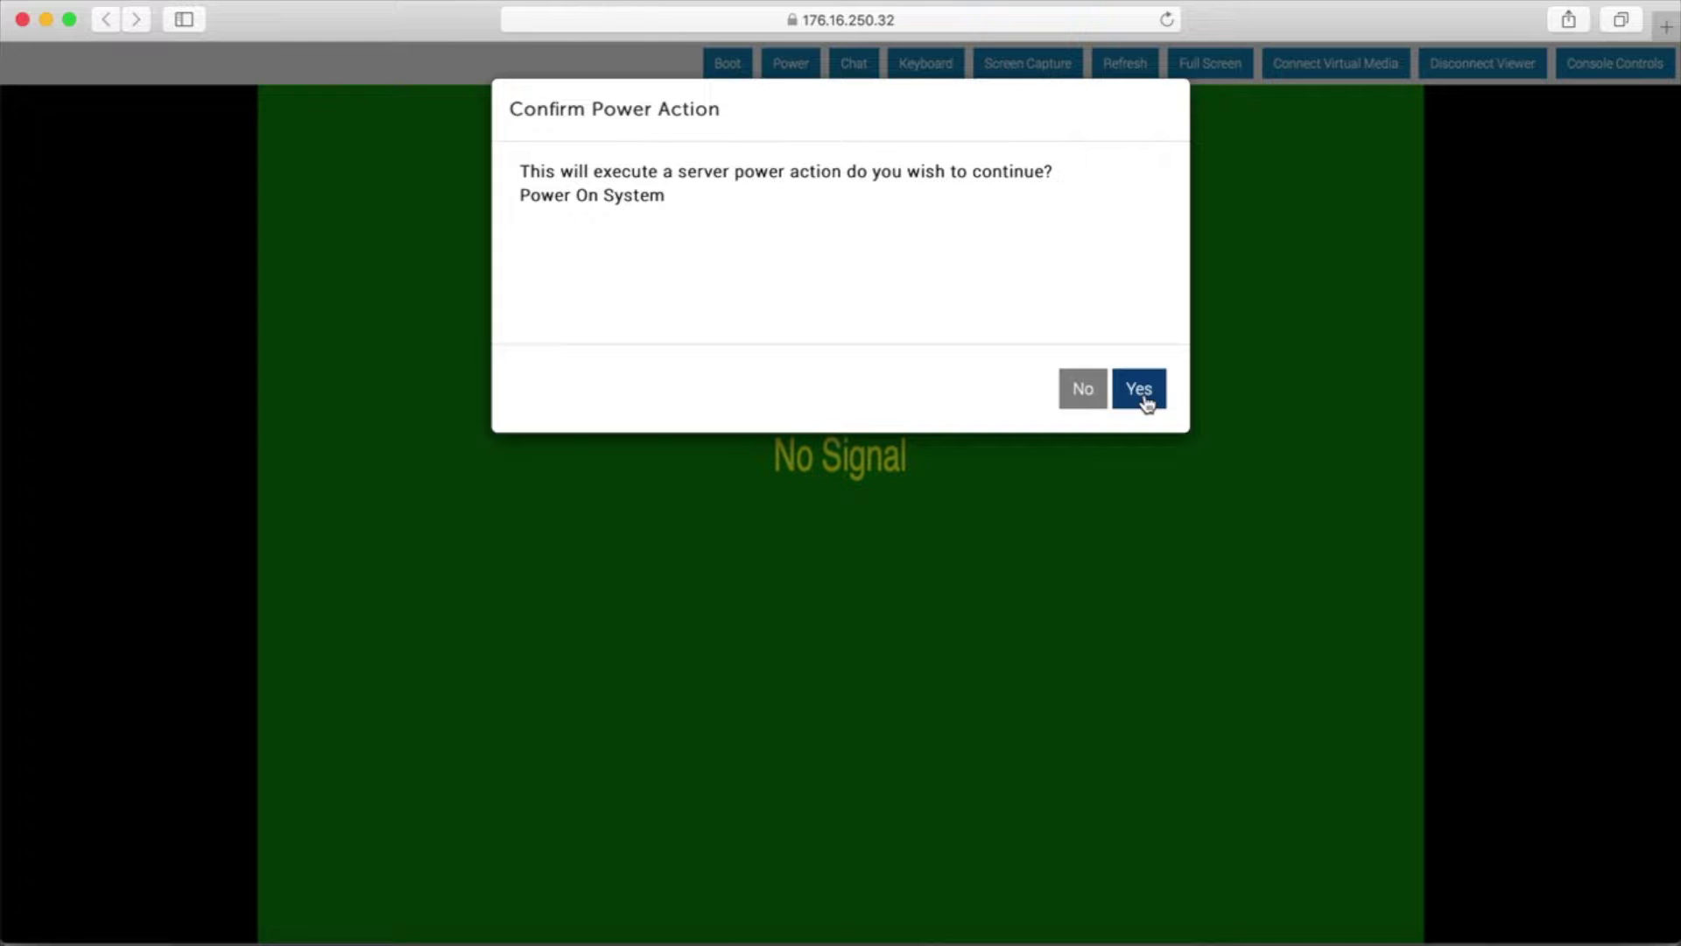
{"action": "left_click", "coordinate": [1139, 390]}
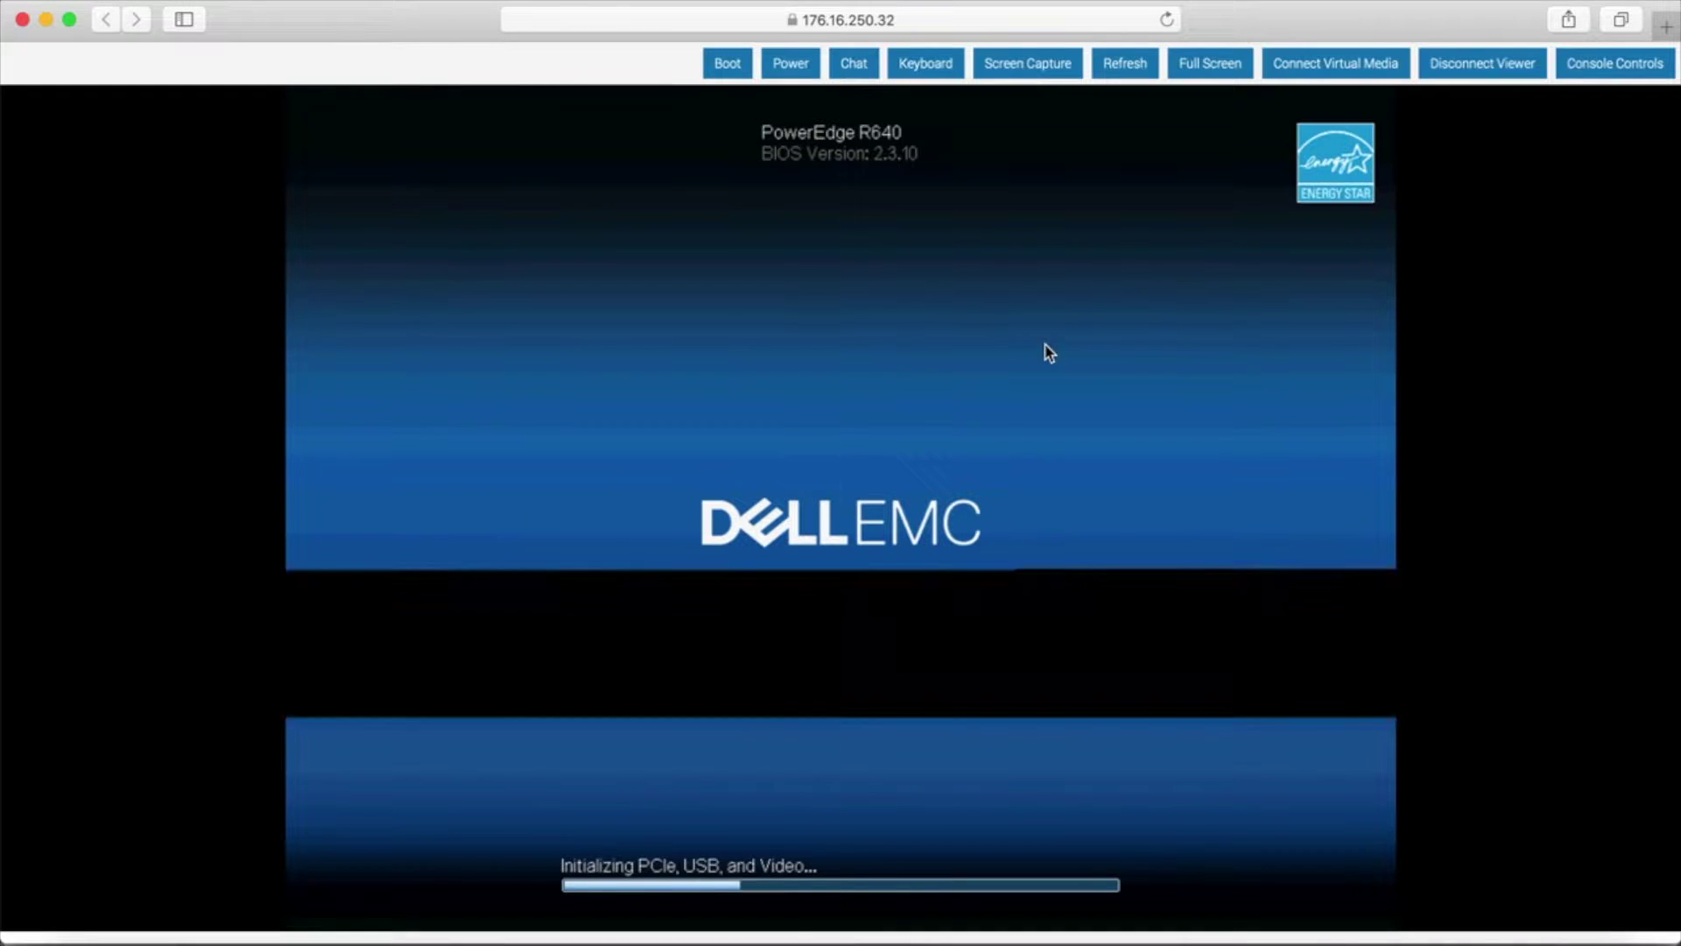
{"action": "key", "text": "F10"}
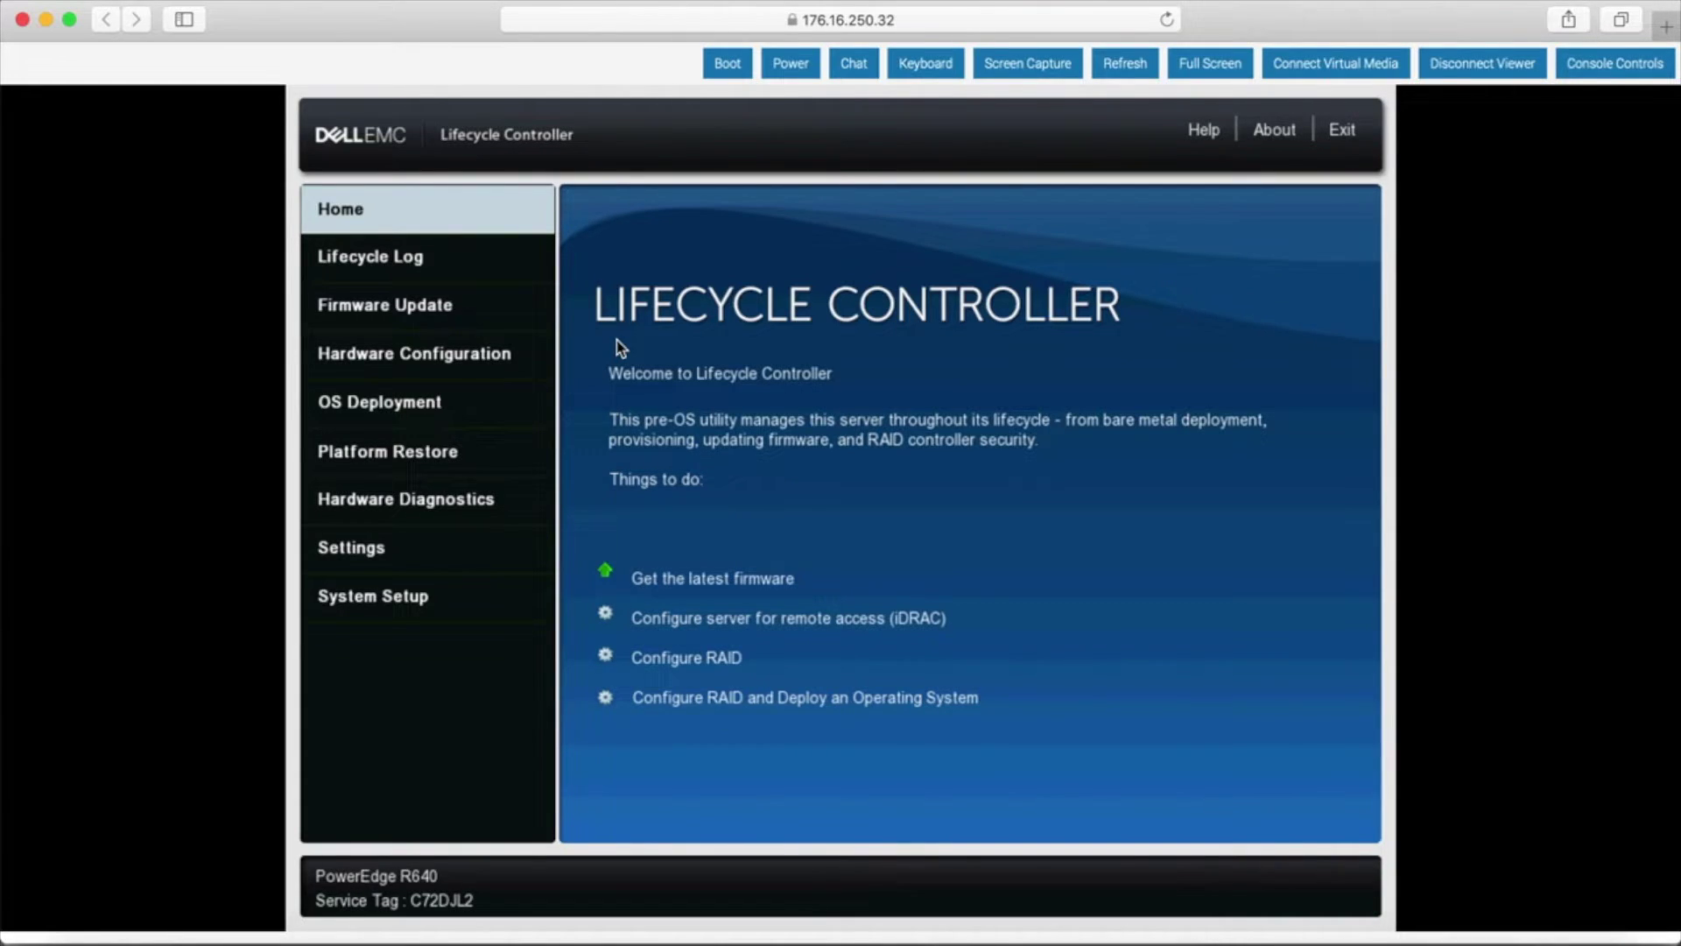
- Start the Get the latest firmware wizard with FTP Server as the repository
{"action": "left_click", "coordinate": [677, 581]}
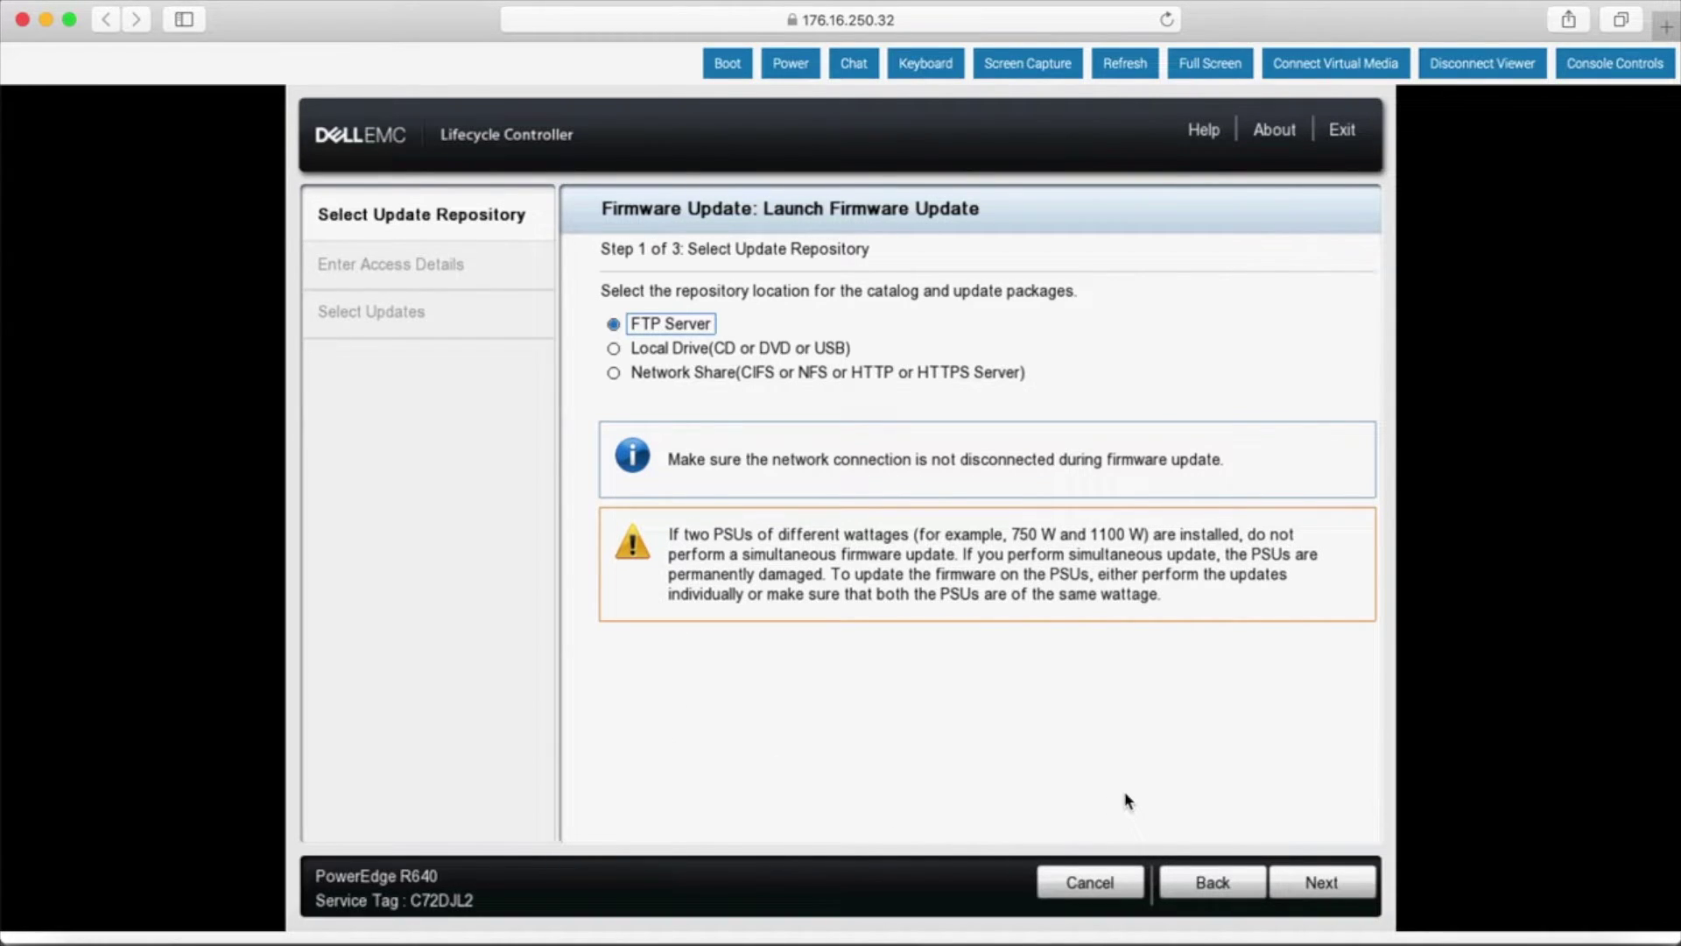
{"action": "left_click", "coordinate": [1295, 883]}
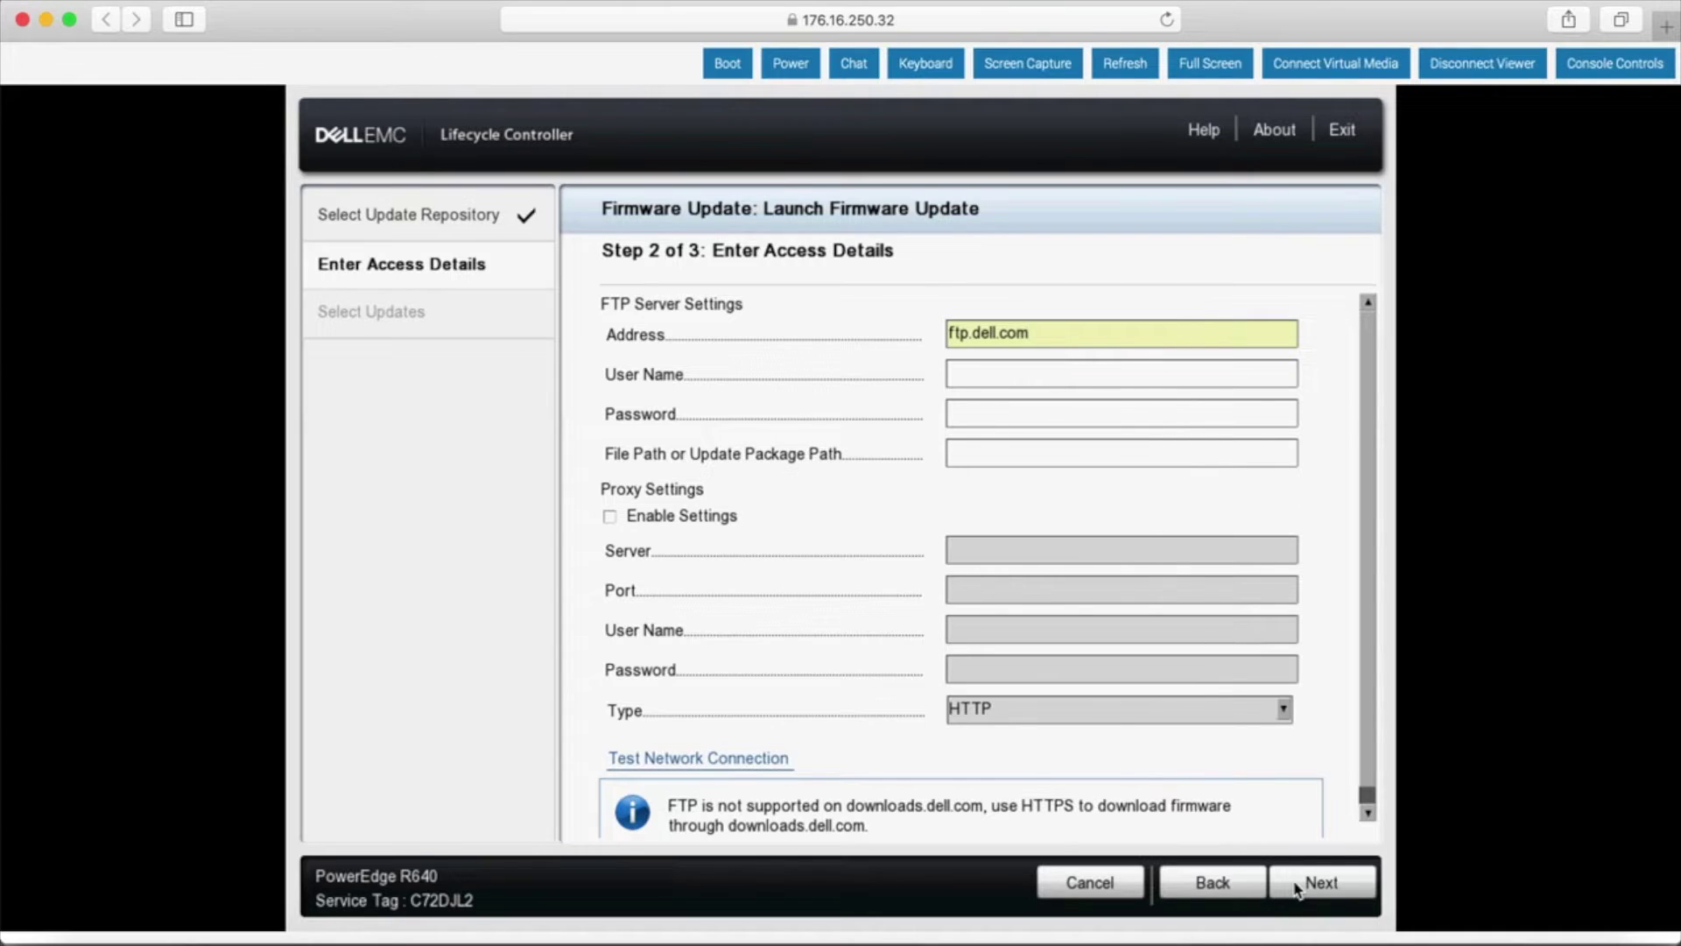
- Accept ftp.dell.com as the FTP address and fetch the update catalog
{"action": "left_click", "coordinate": [1297, 889]}
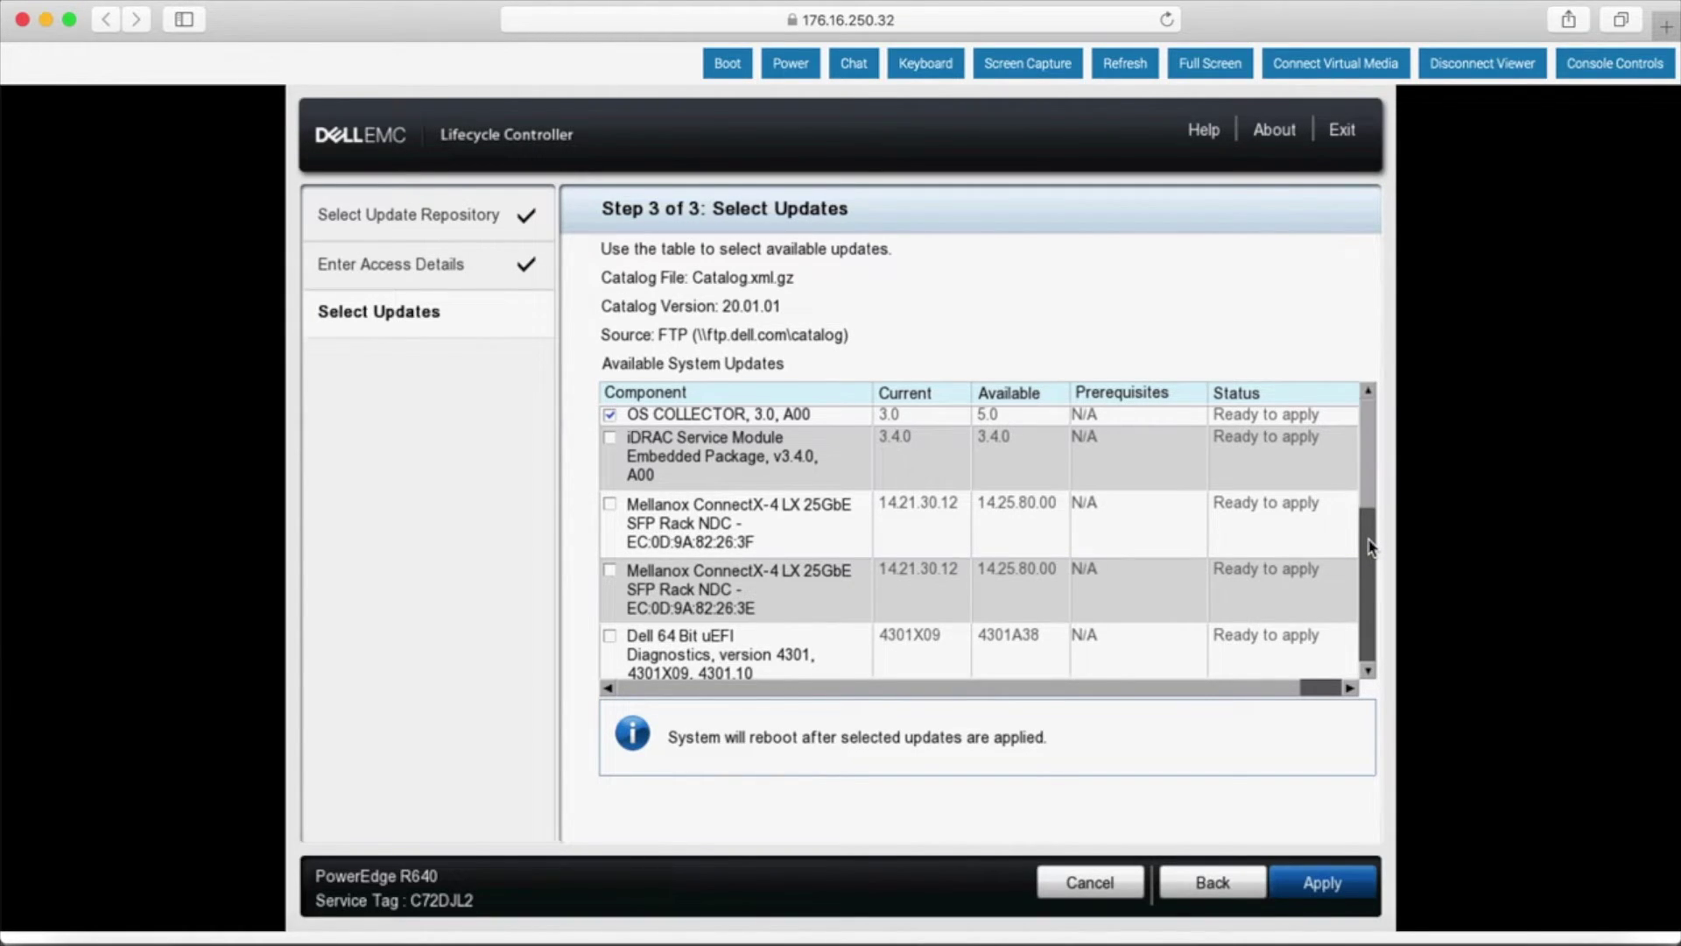
{"action": "left_click", "coordinate": [1368, 669]}
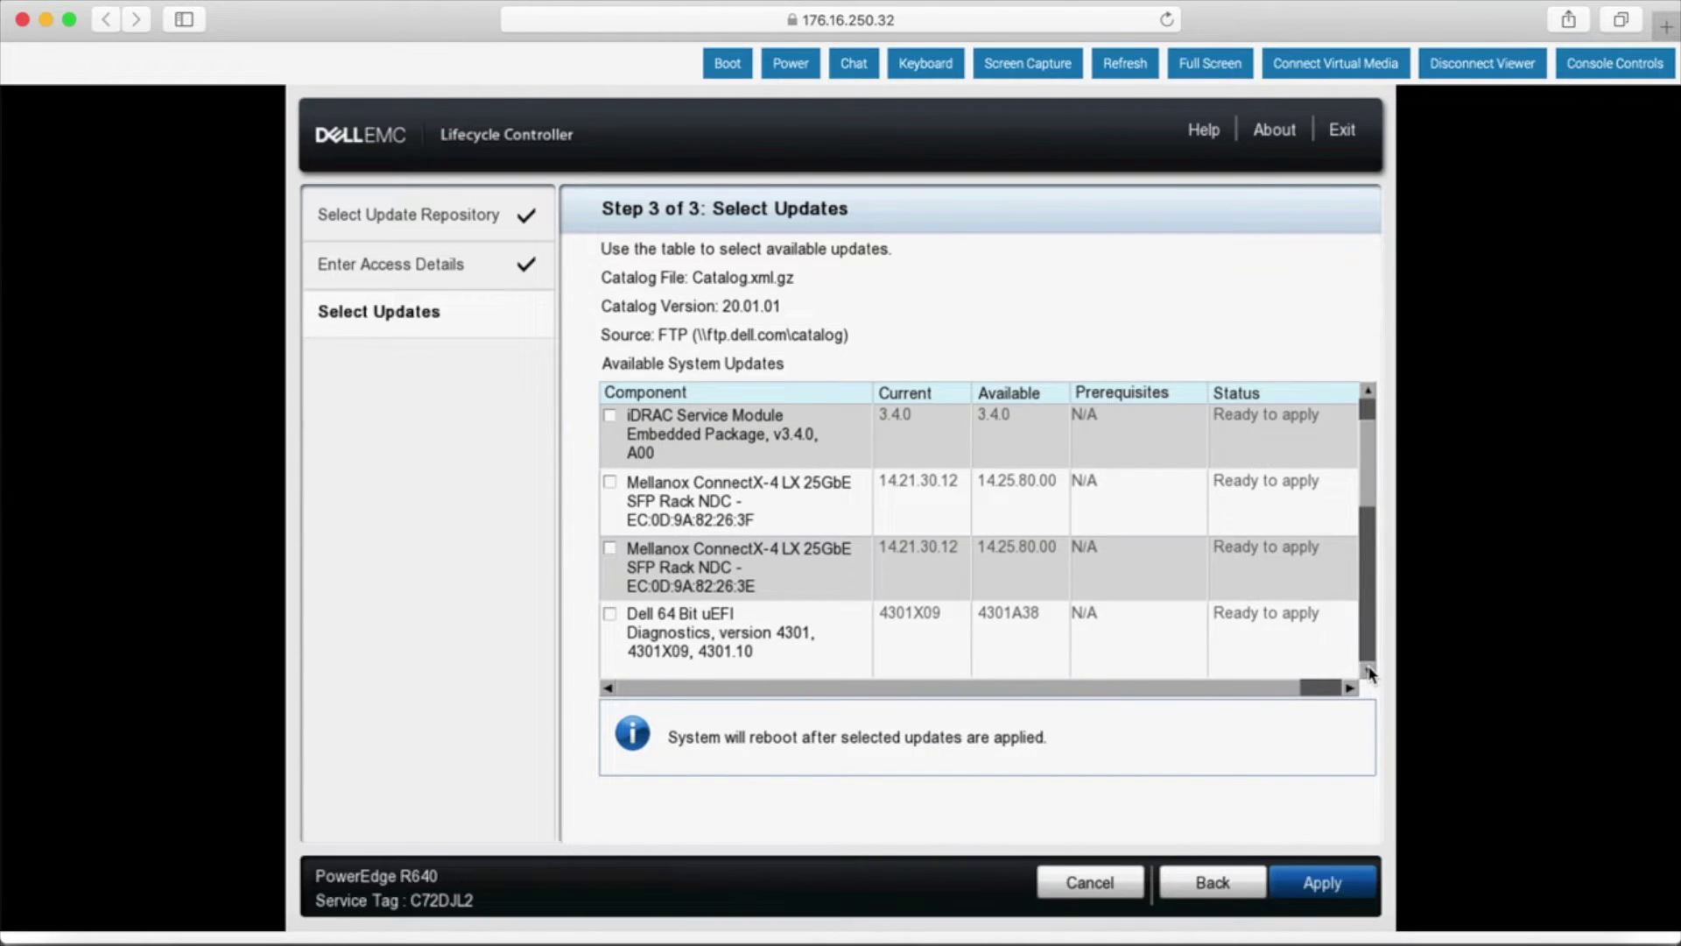
{"action": "left_click", "coordinate": [1368, 671]}
{"action": "left_click", "coordinate": [1368, 671]}
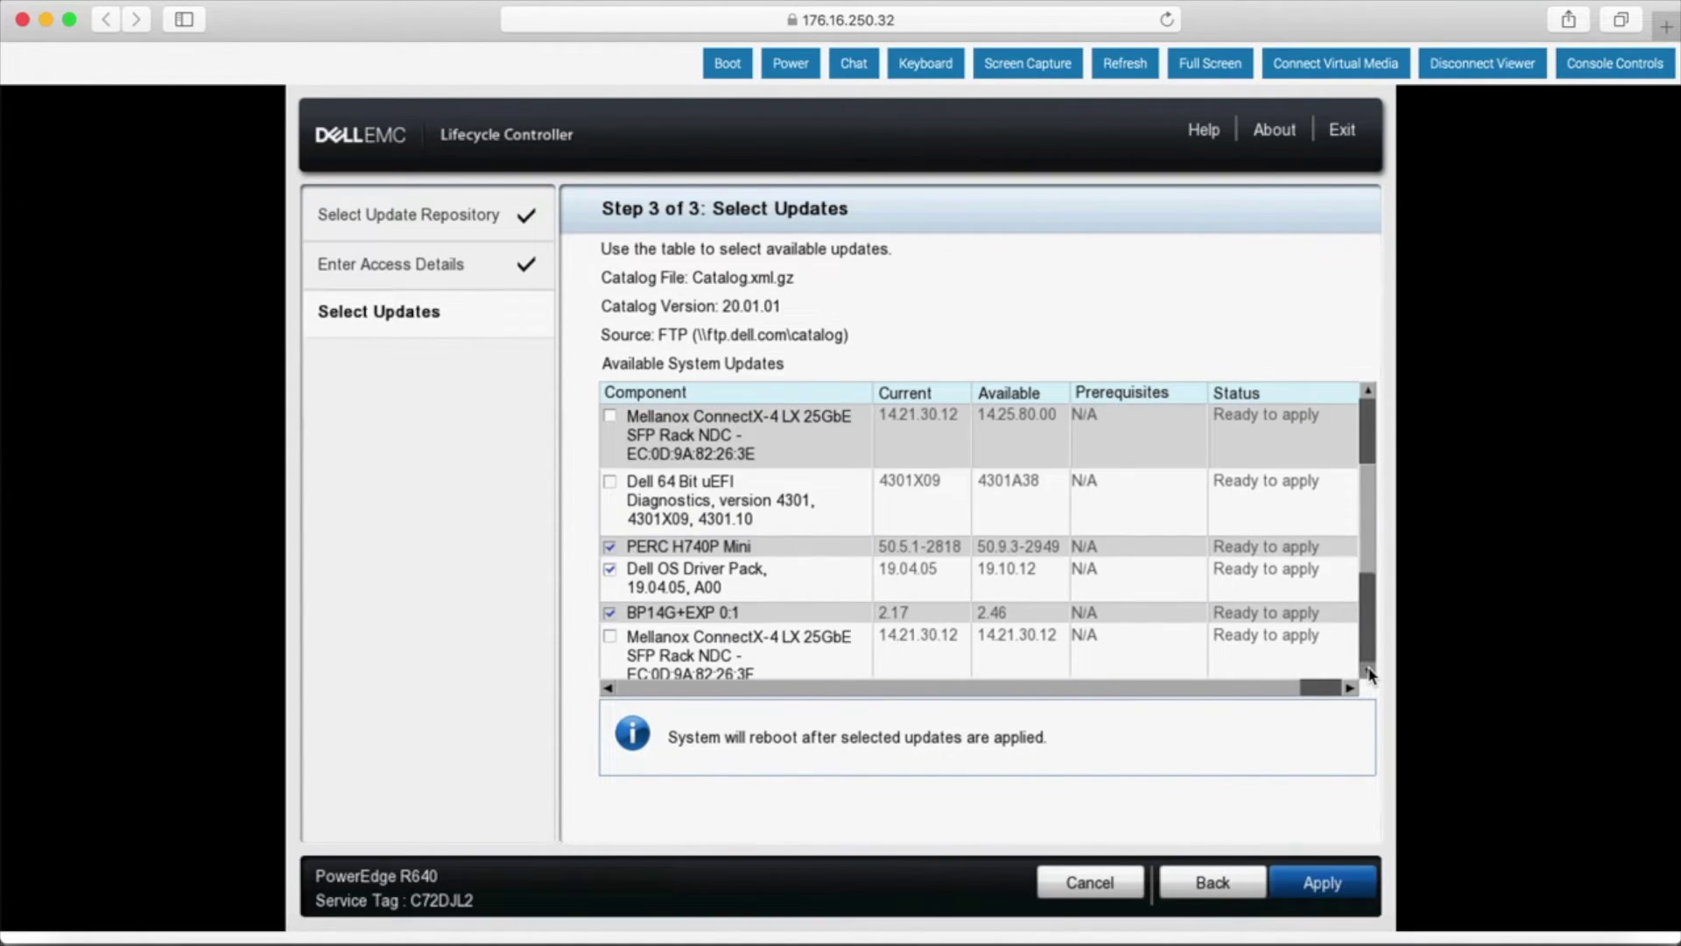
{"action": "left_click", "coordinate": [1368, 671]}
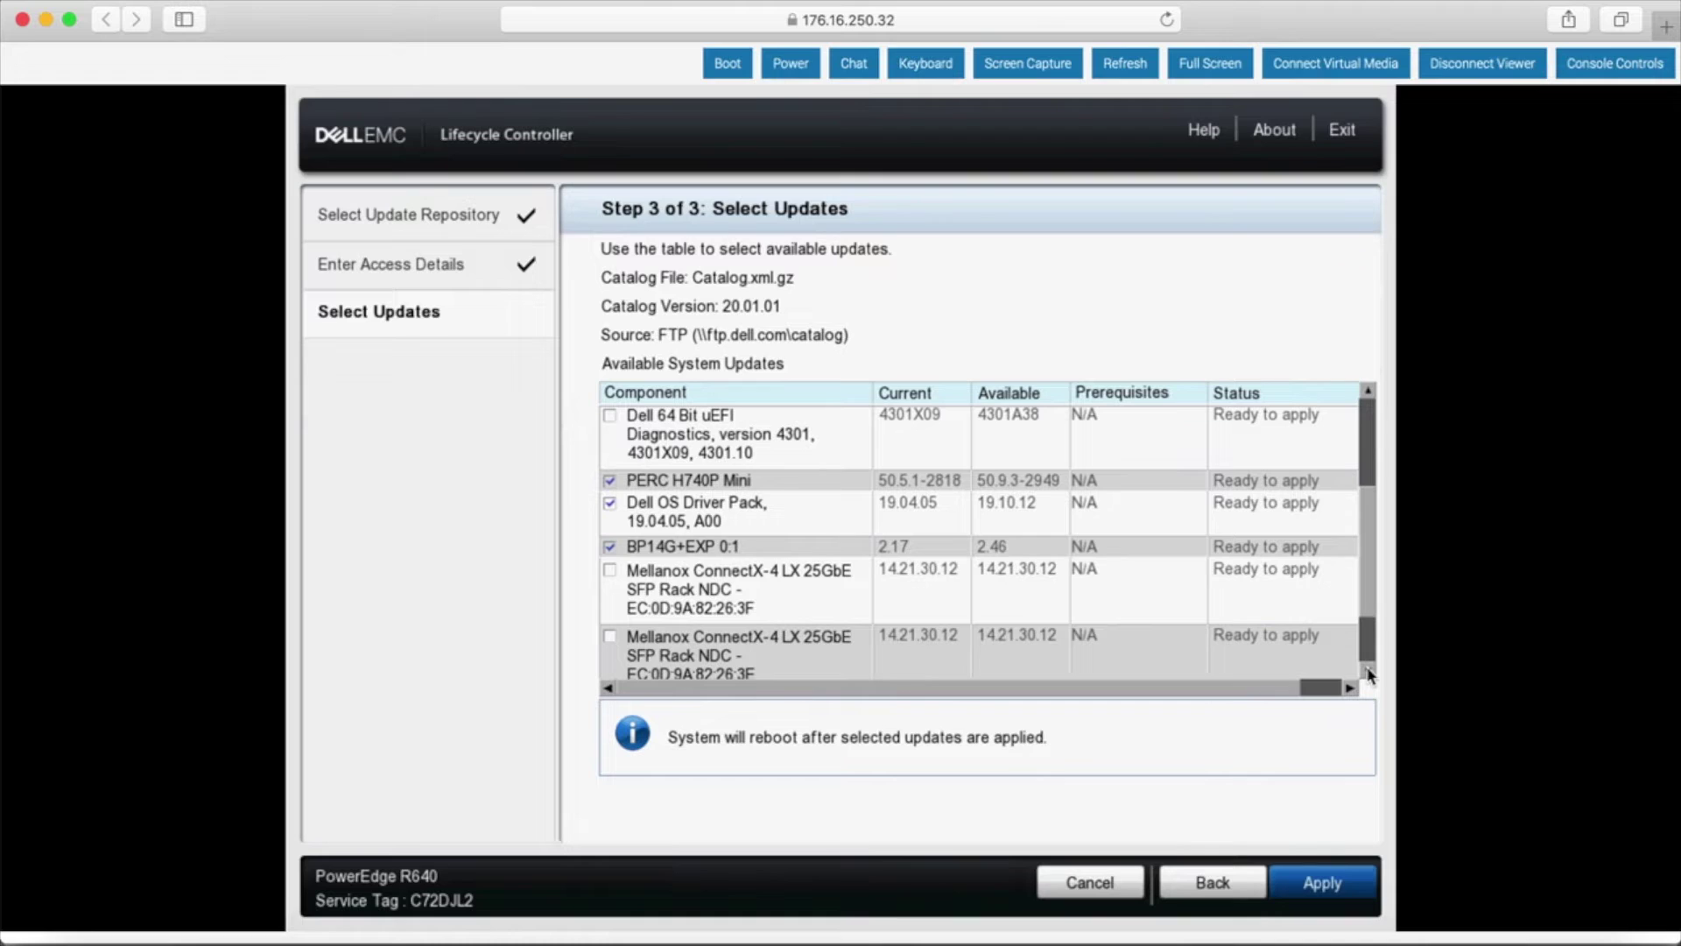
{"action": "left_click", "coordinate": [1369, 673]}
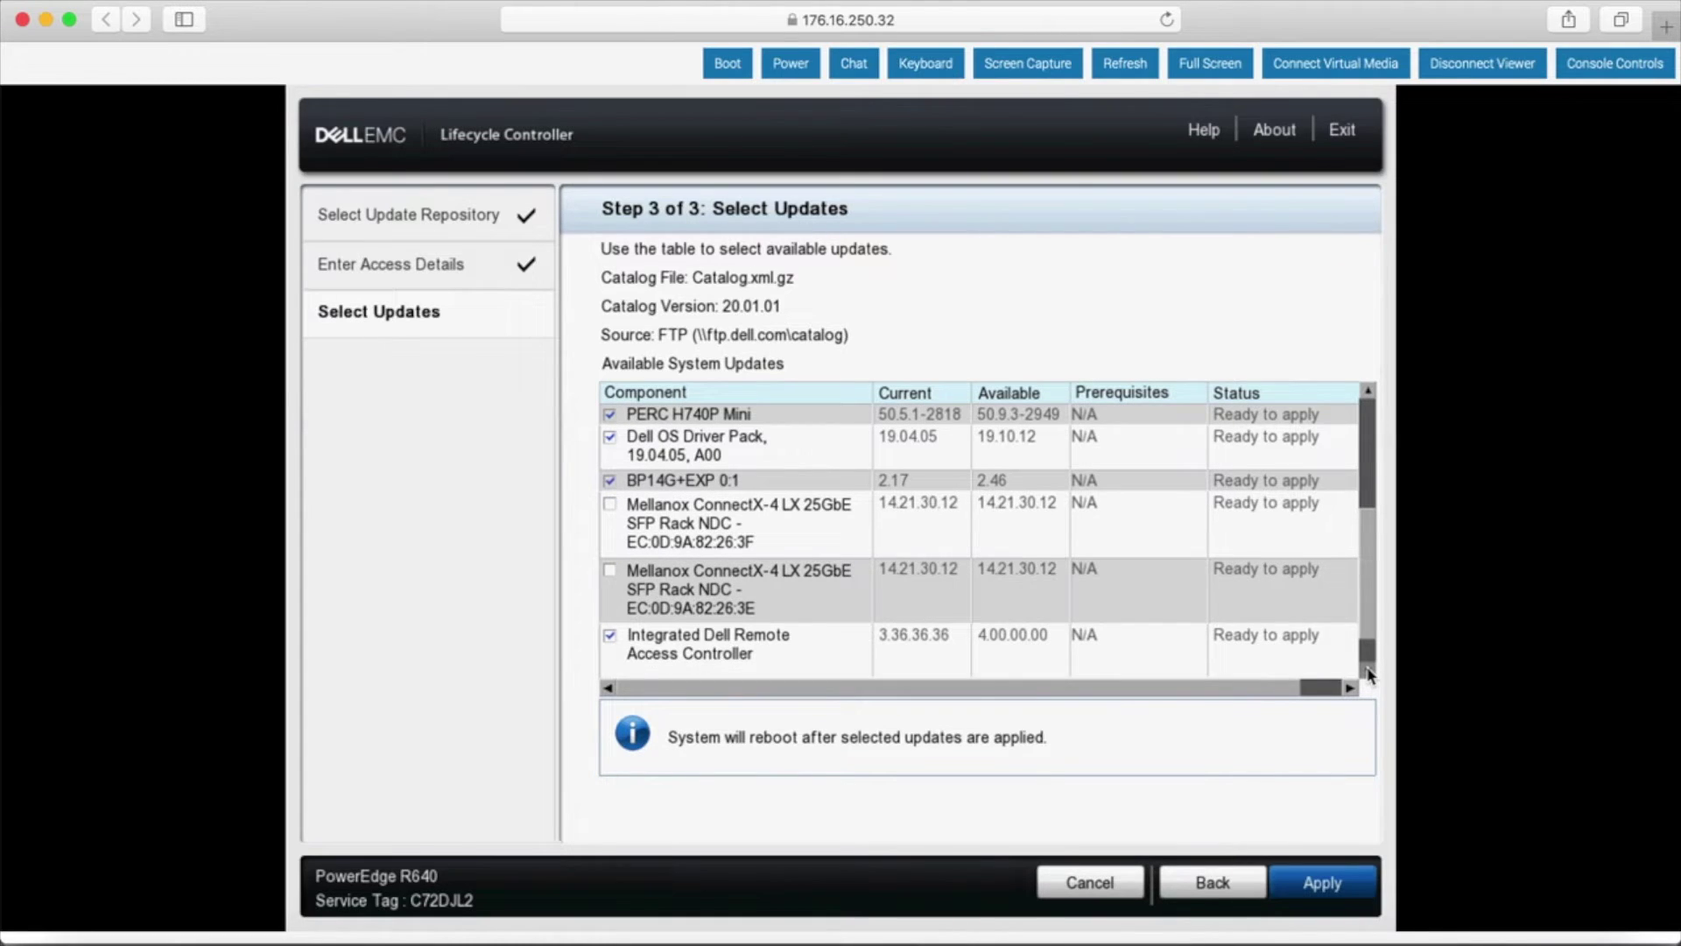
{"action": "left_click", "coordinate": [1369, 672]}
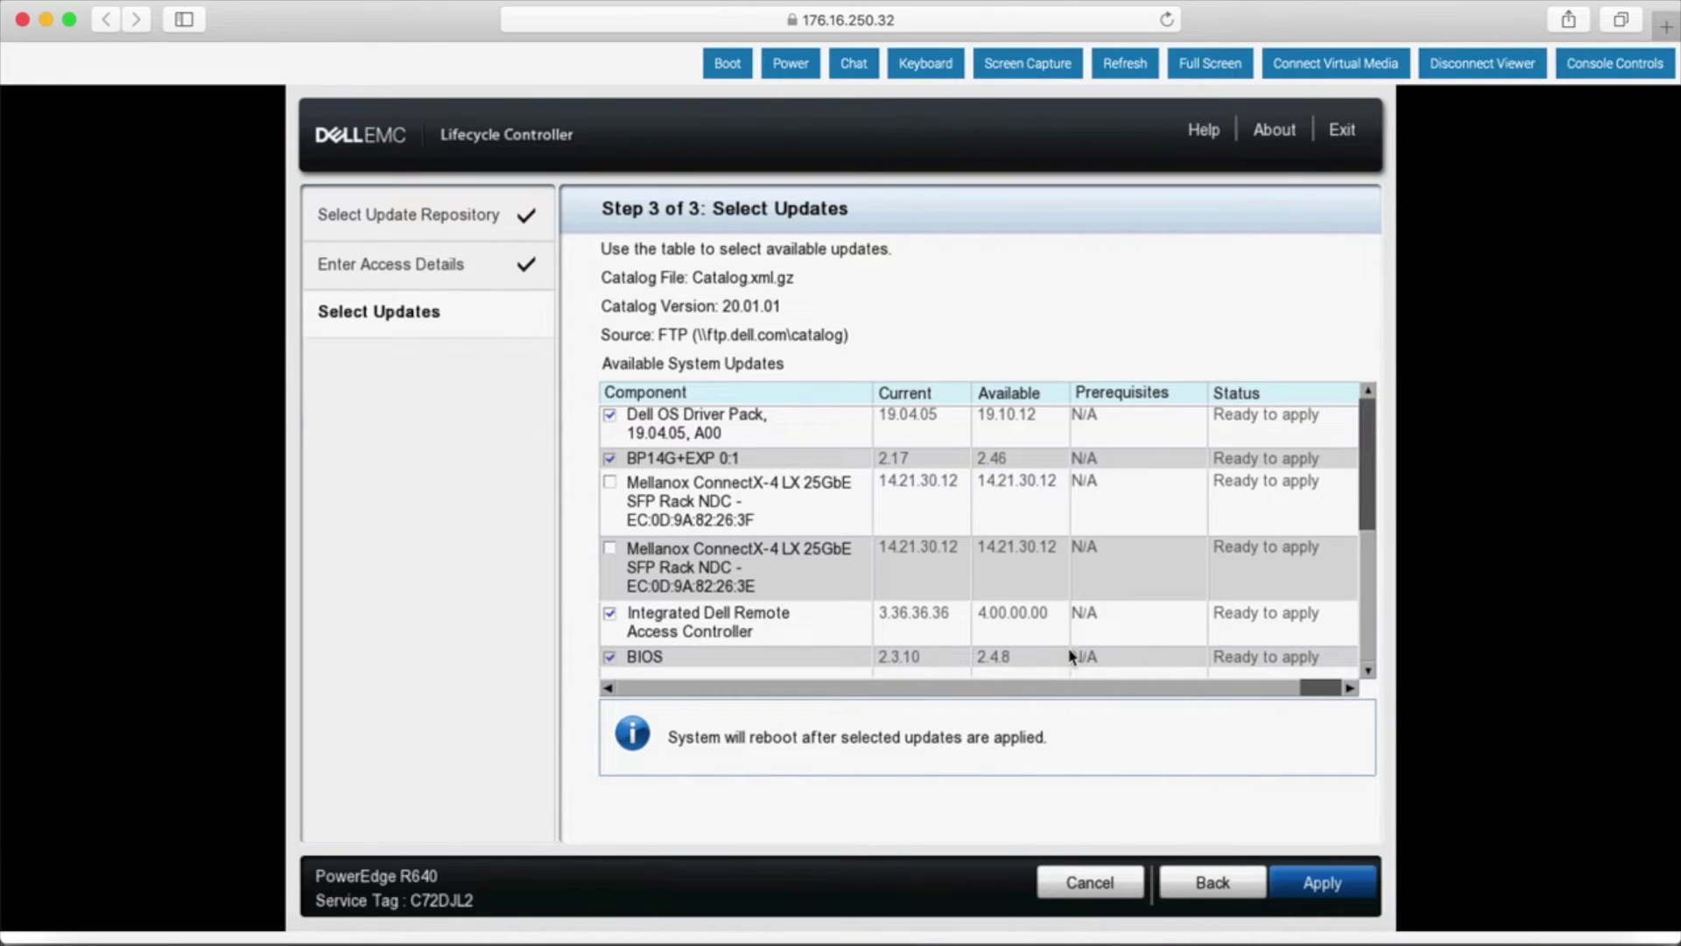
{"action": "left_click", "coordinate": [1323, 884]}
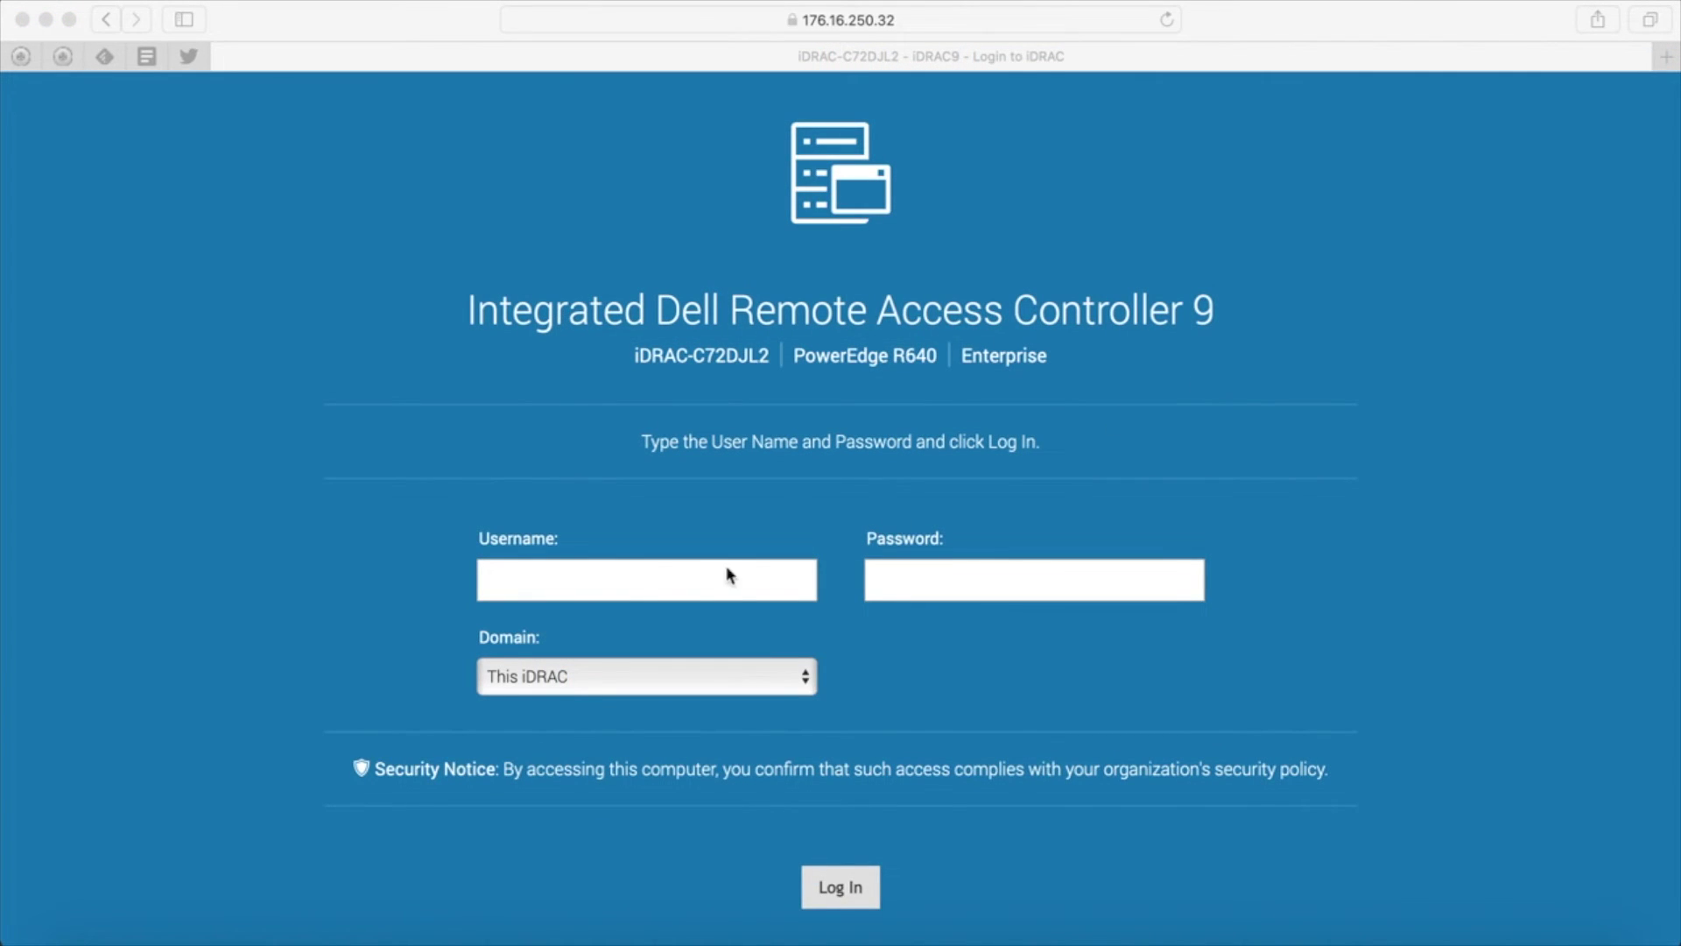
- Log back in as administrator to see BIOS 2.4.8 and iDRAC firmware 4.00.00.00
{"action": "left_click", "coordinate": [632, 574]}
{"action": "type", "text": "root"}
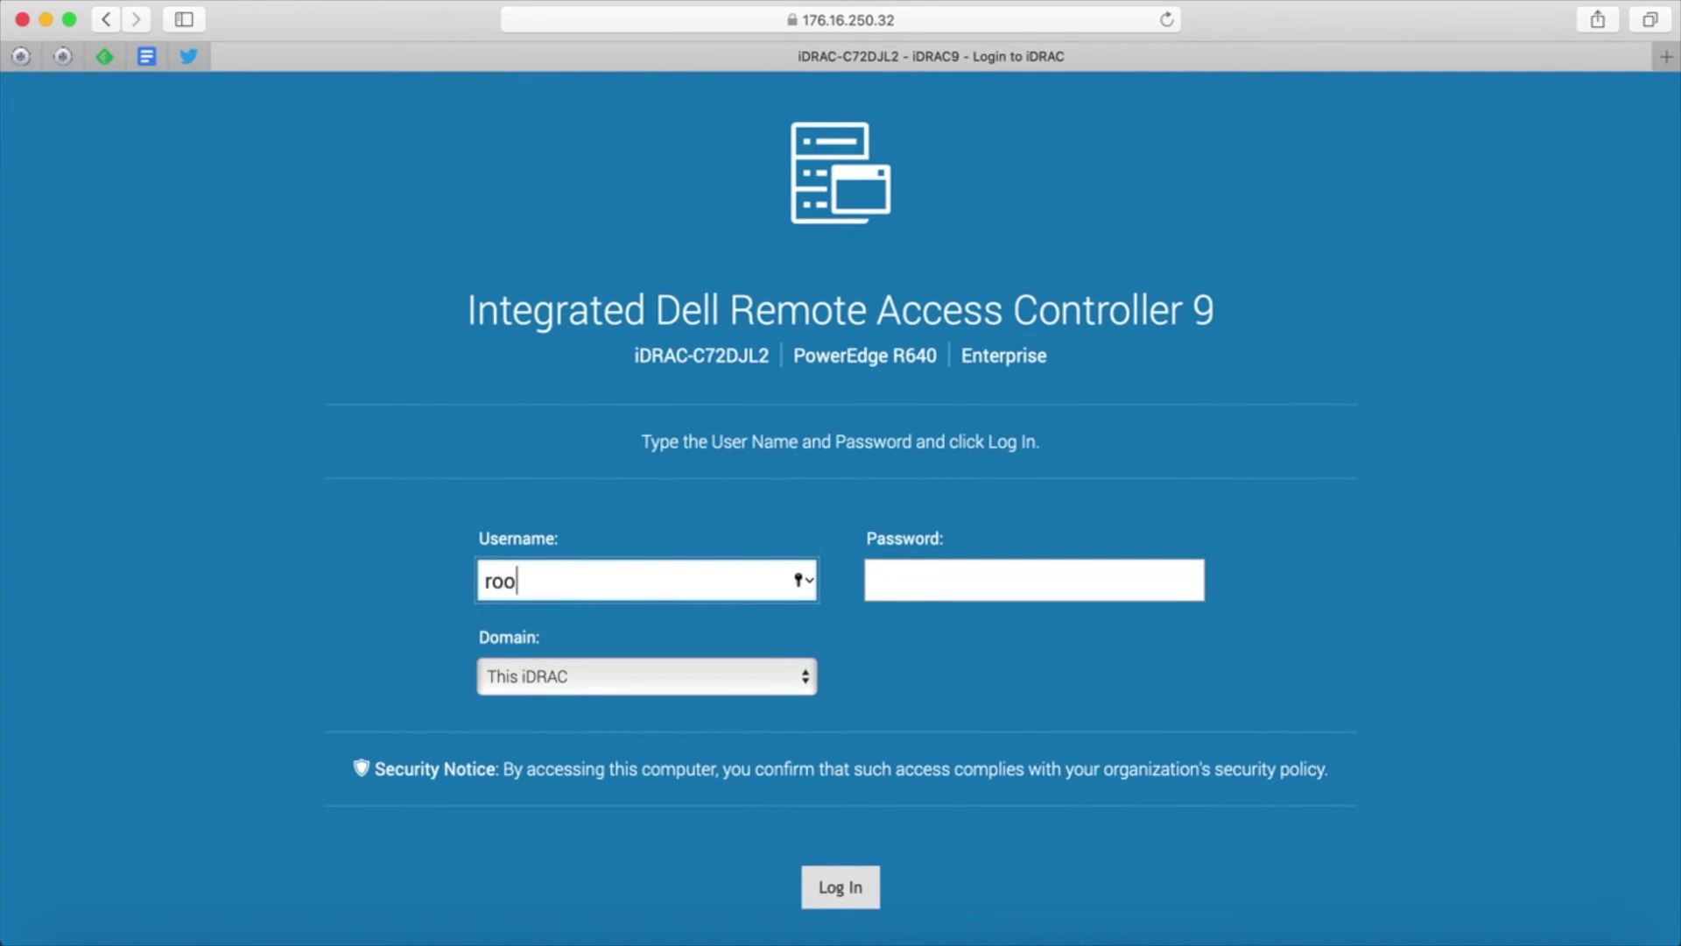
{"action": "key", "text": "Tab"}
{"action": "type", "text": "calvin"}
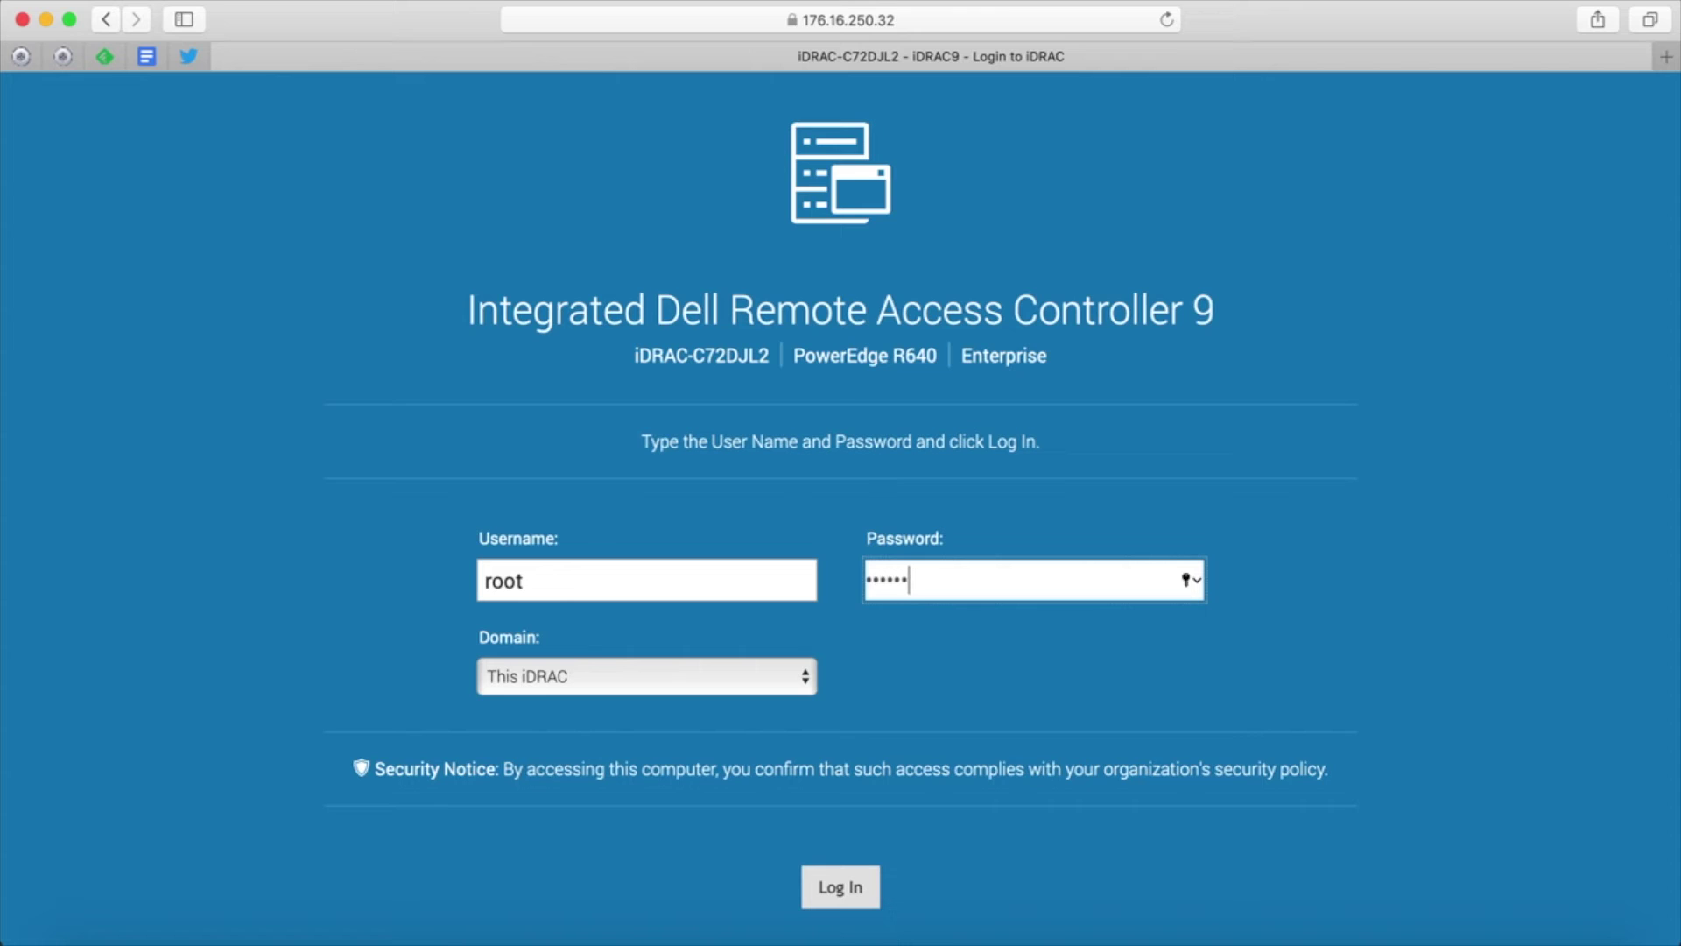
{"action": "key", "text": "Return"}
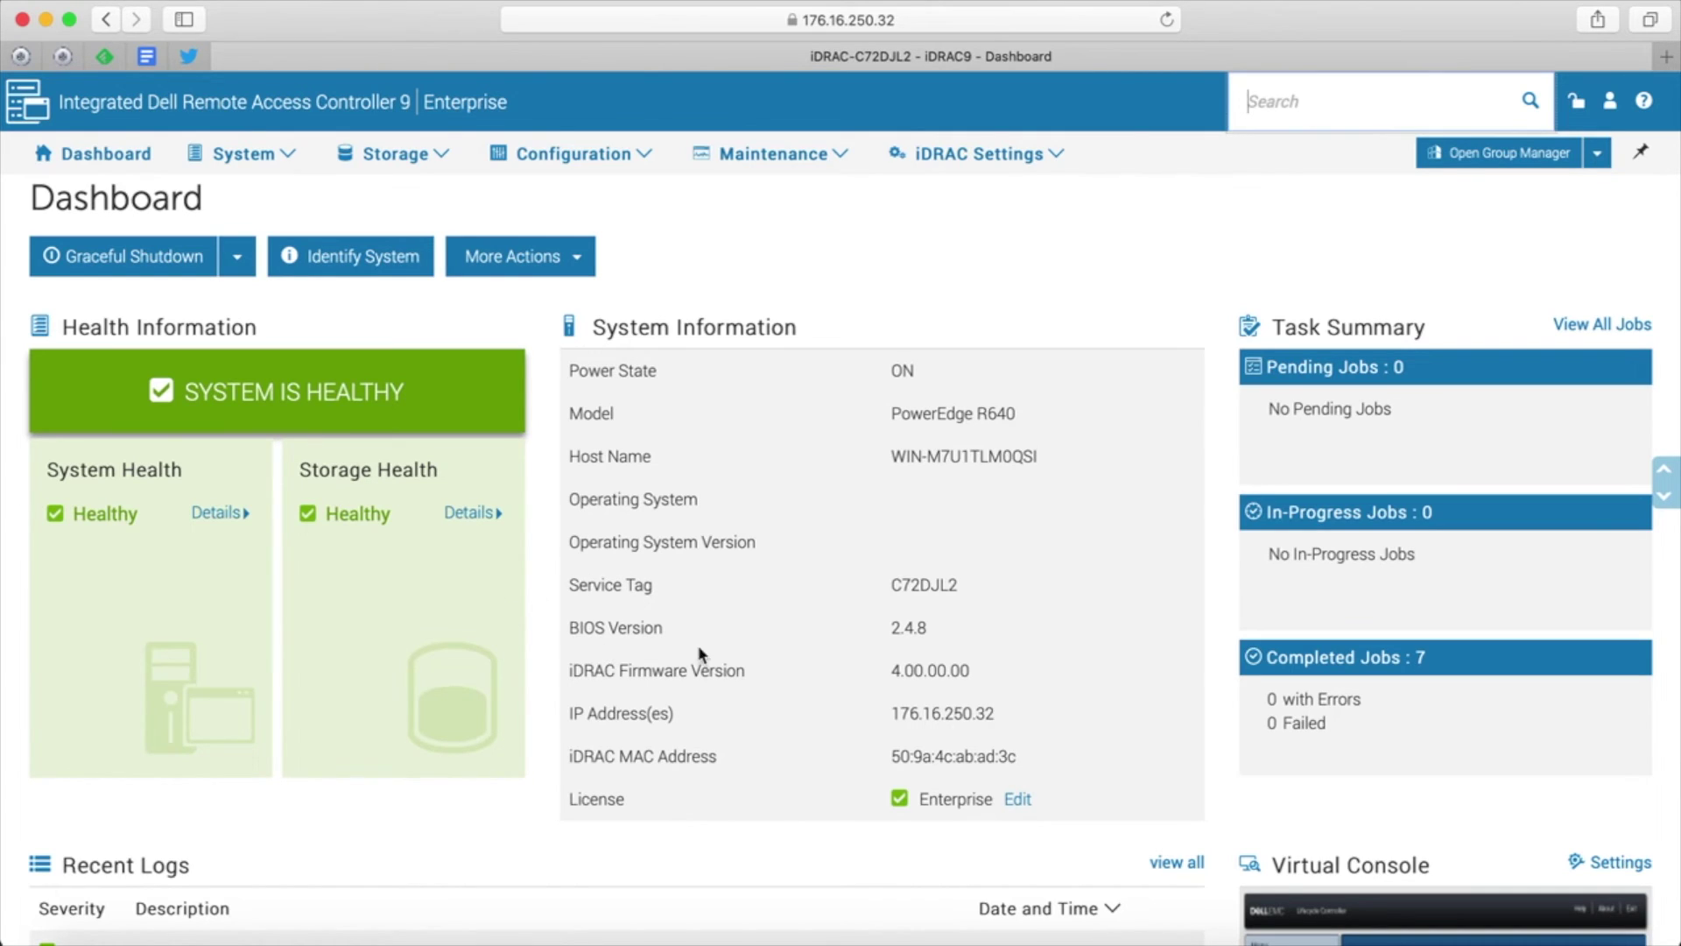
{"action": "triple_click", "coordinate": [979, 670]}
{"action": "left_click_drag", "start_coordinate": [822, 652], "coordinate": [557, 626]}
{"action": "left_click", "coordinate": [557, 626]}
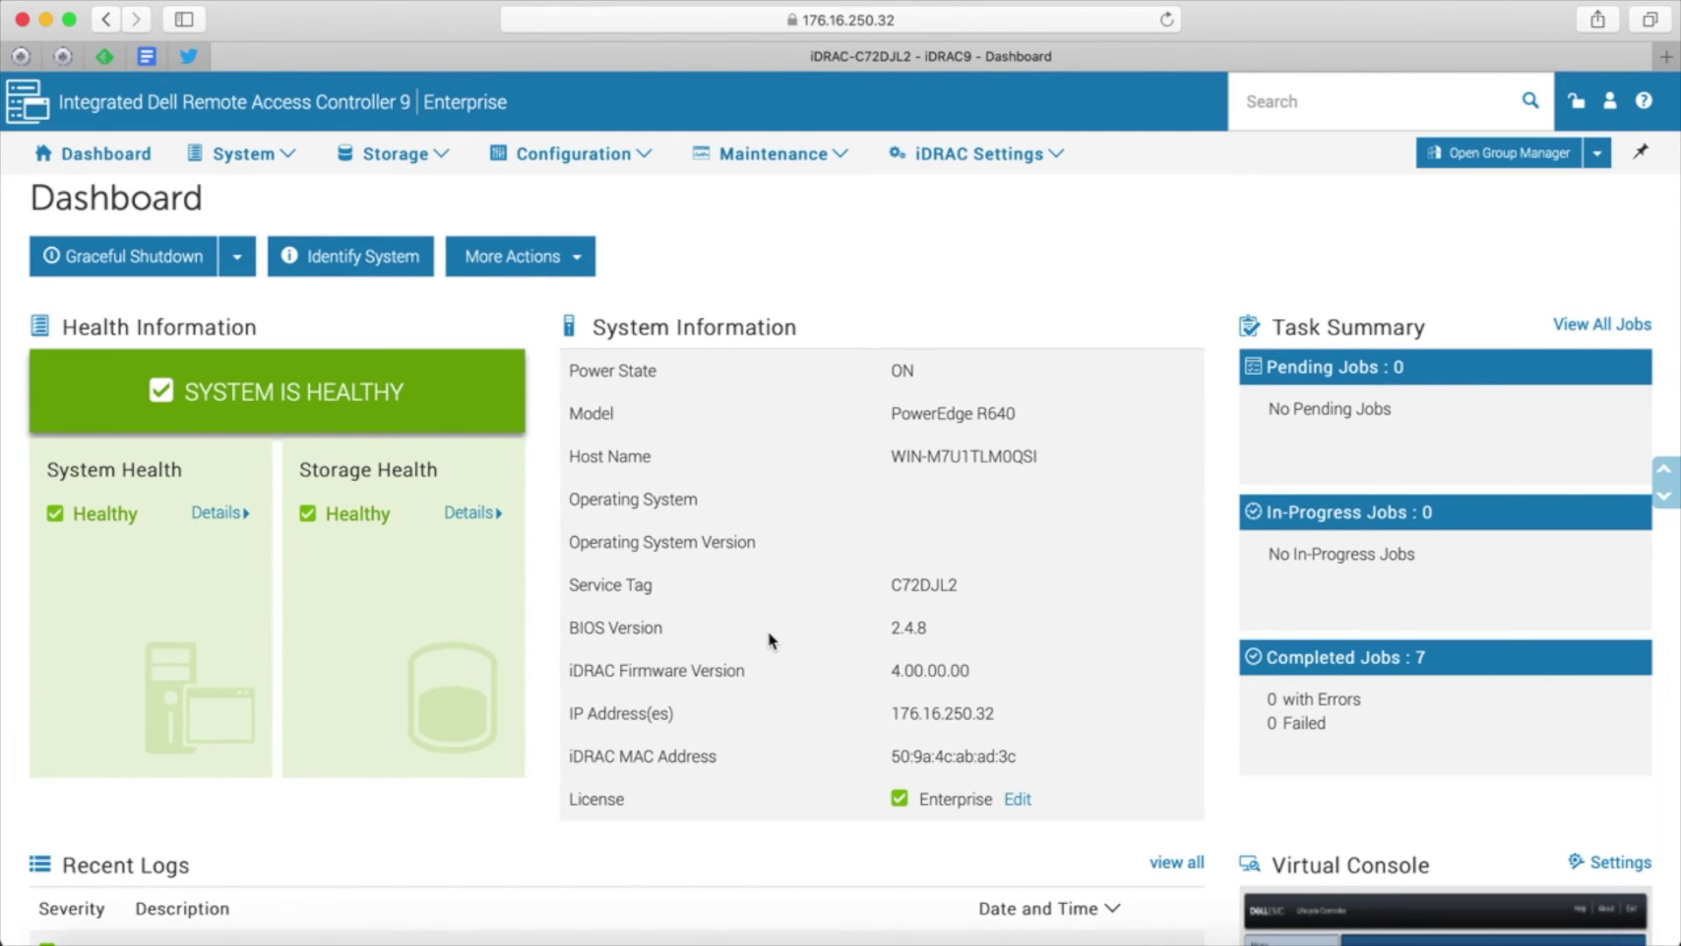
{"action": "scroll", "coordinate": [770, 641], "scroll_direction": "down", "scroll_amount": 5}
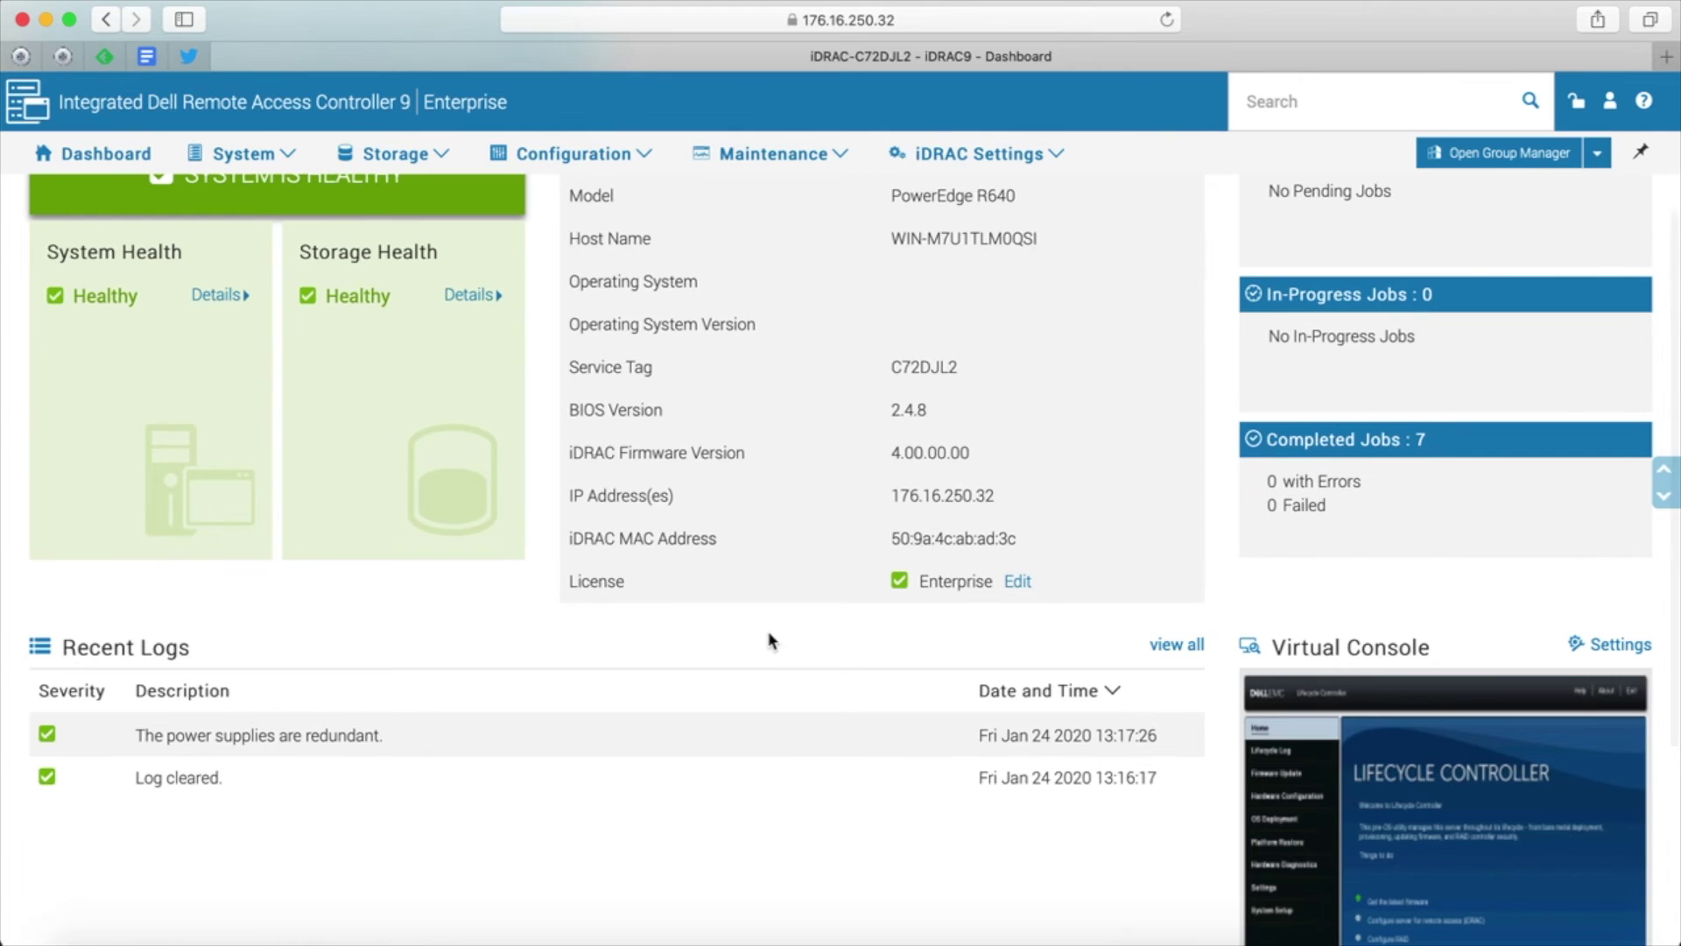
{"action": "scroll", "coordinate": [770, 641], "scroll_direction": "down", "scroll_amount": 5}
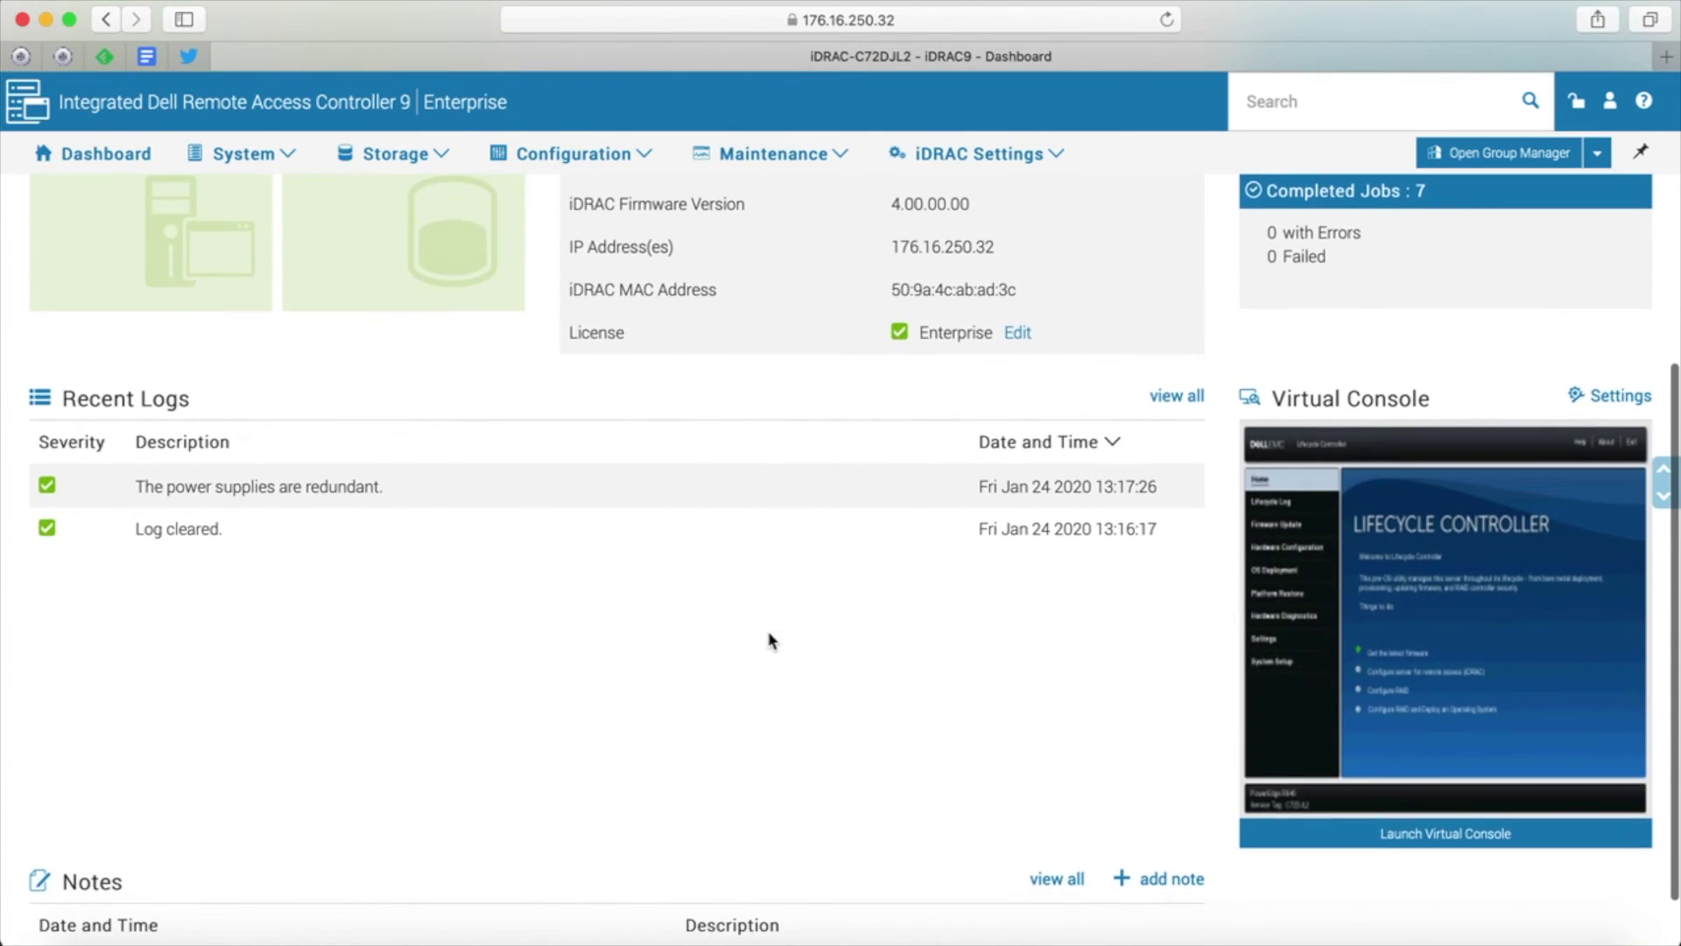
{"action": "scroll", "coordinate": [770, 641], "scroll_direction": "up", "scroll_amount": 2}
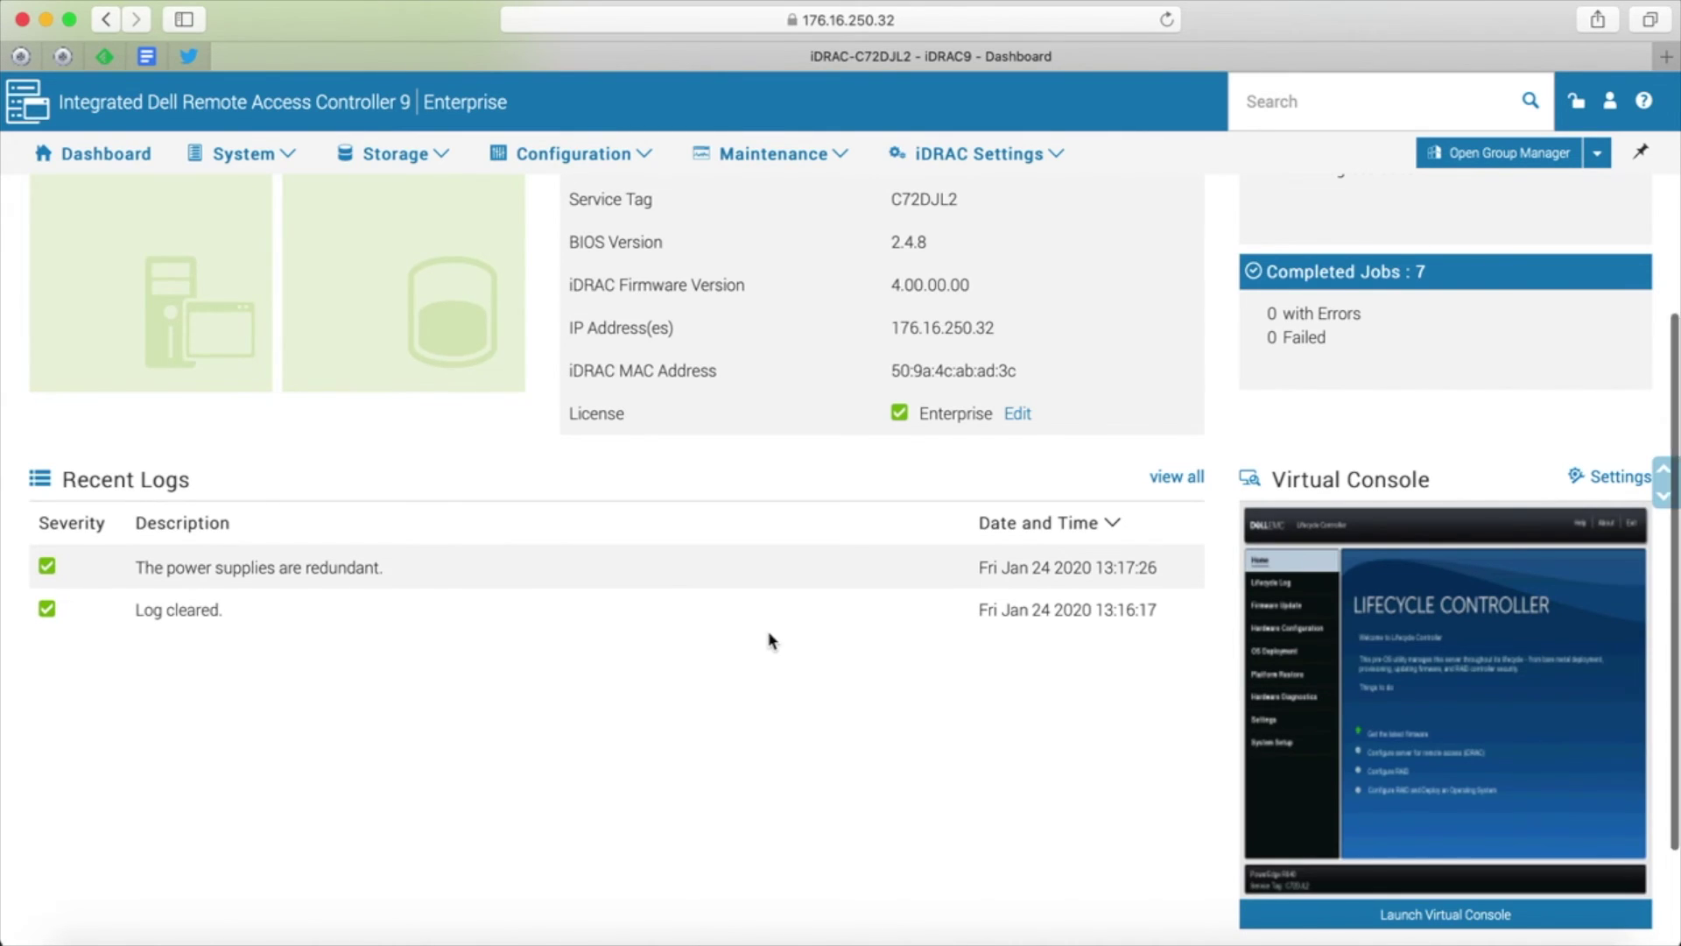
{"action": "scroll", "coordinate": [770, 641], "scroll_direction": "down", "scroll_amount": 3}
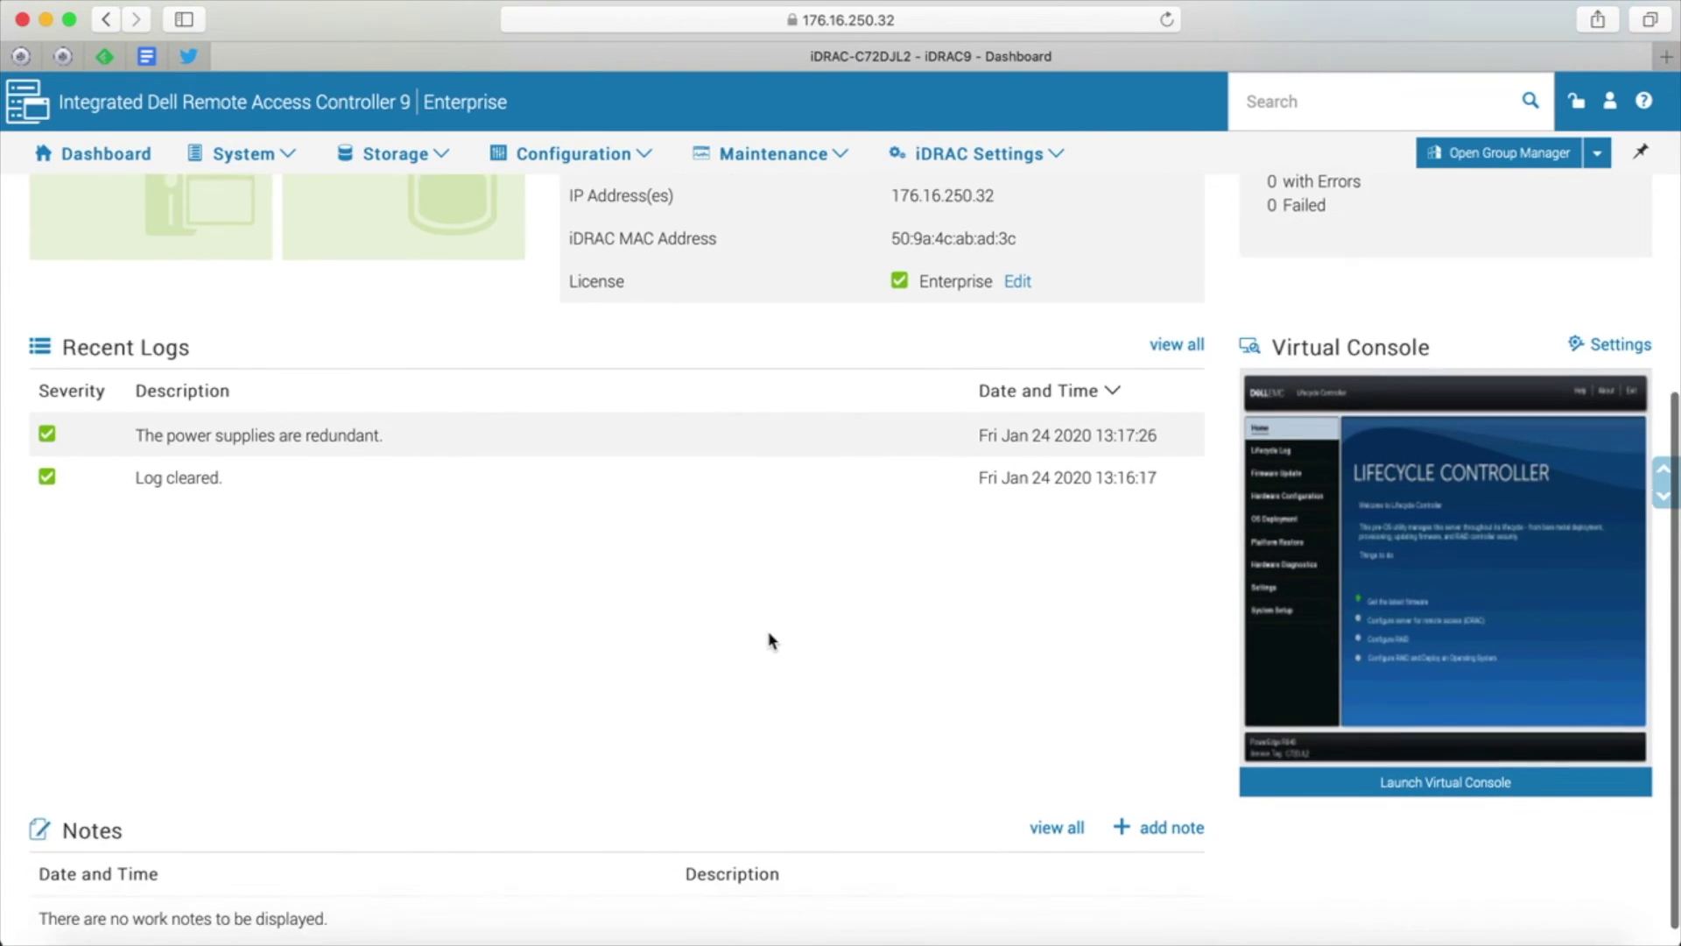
{"action": "scroll", "coordinate": [770, 641], "scroll_direction": "down", "scroll_amount": 1}
{"action": "left_click", "coordinate": [1406, 768]}
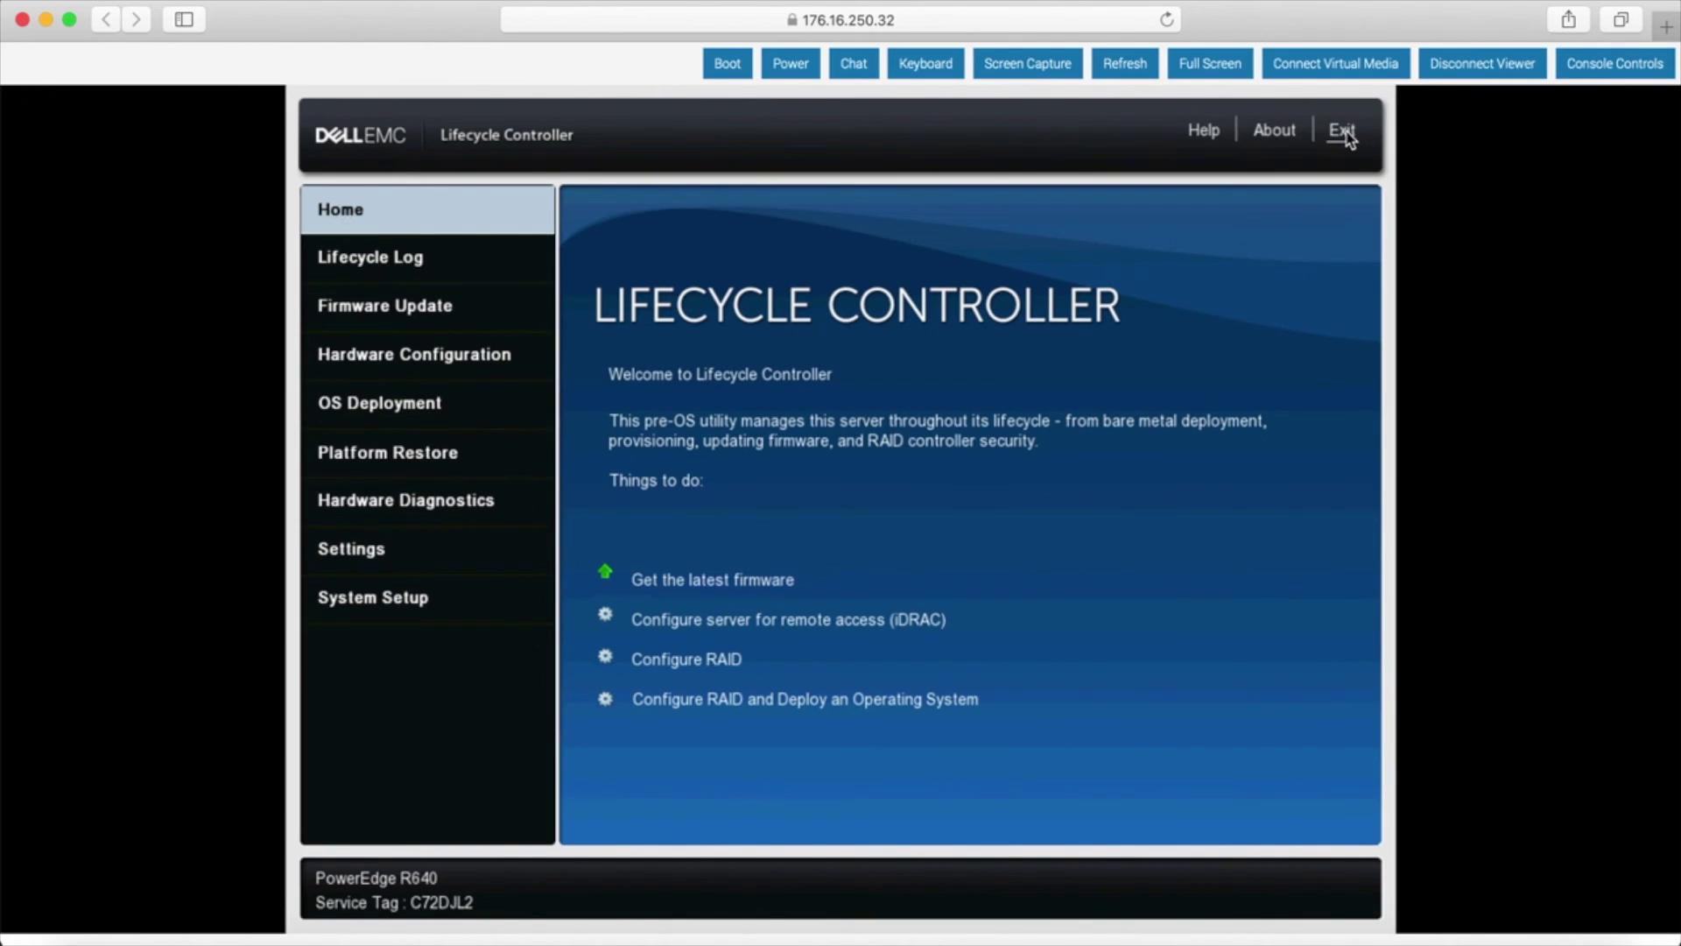
- Exit Lifecycle Controller in the virtual console to reboot the server
{"action": "left_click", "coordinate": [1342, 133]}
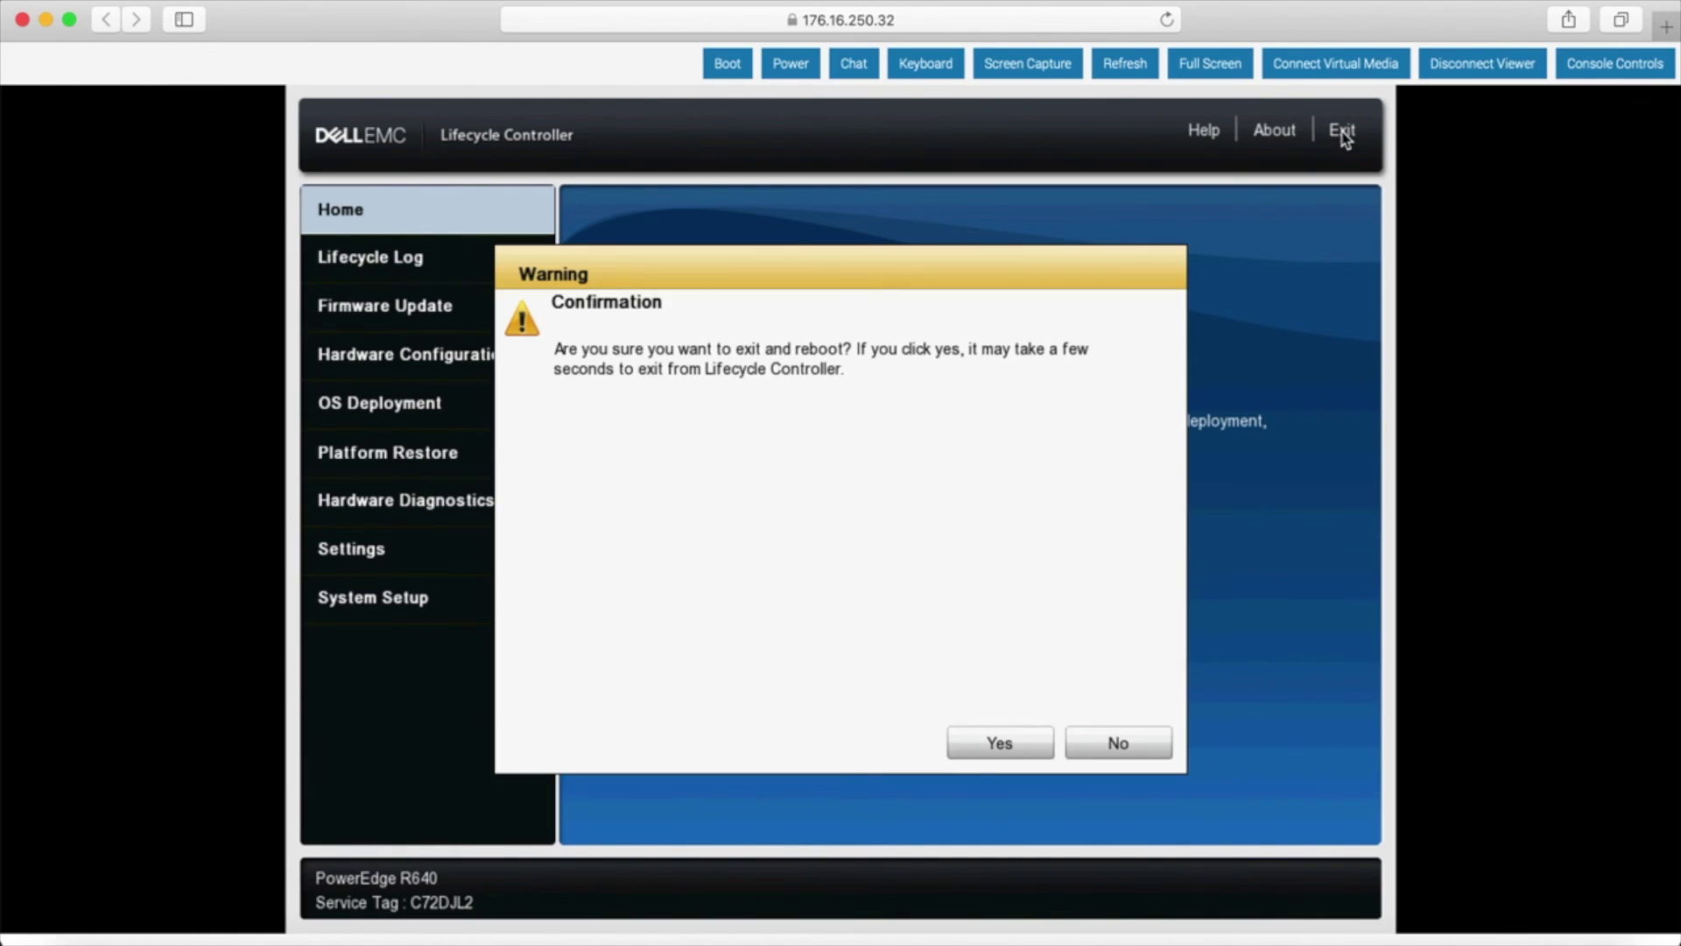